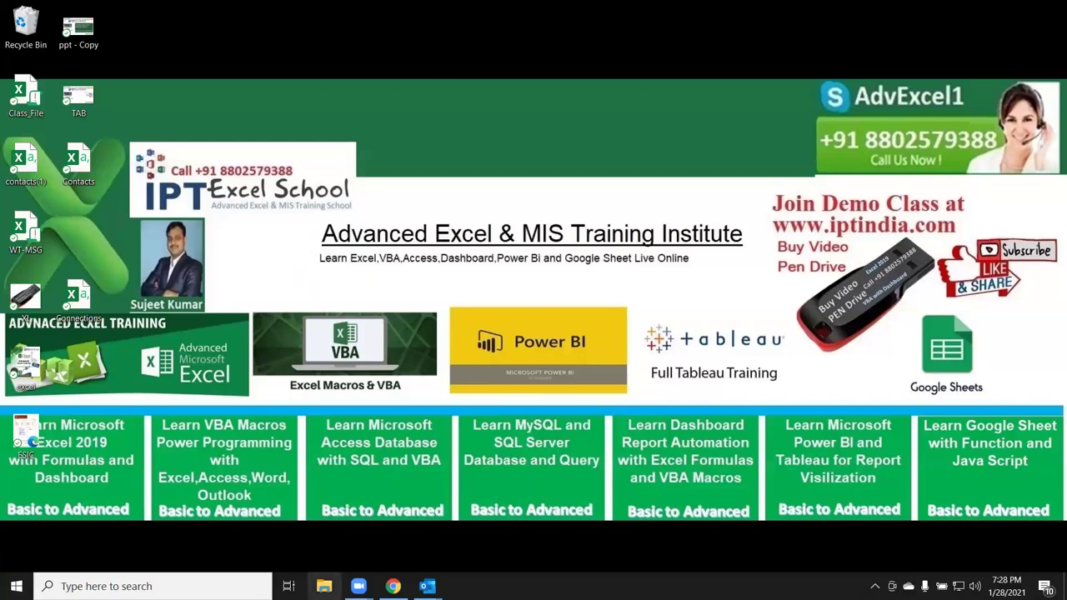
Open E:\Data\DIR in File Explorer and select all six workbooks, 1 through 6.
click(325, 586)
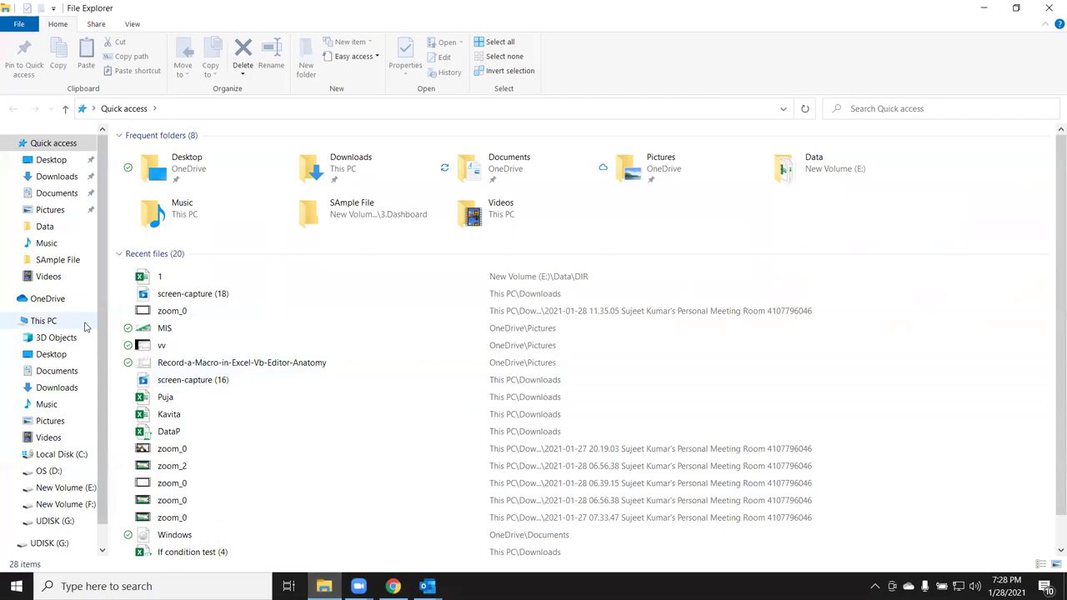
click(64, 488)
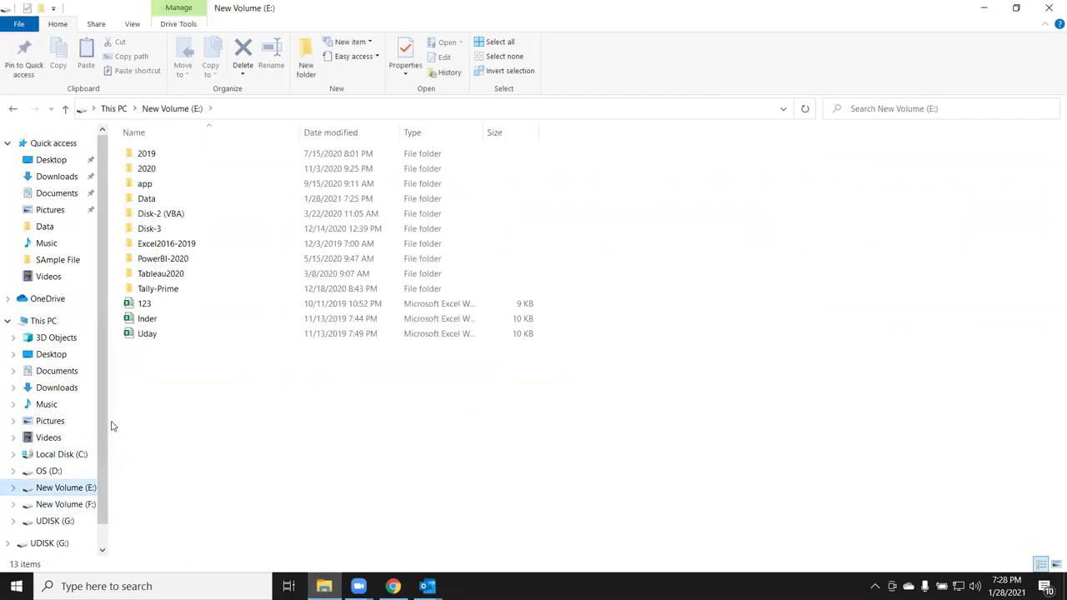
double_click(189, 200)
click(170, 173)
double_click(169, 173)
drag(386, 406, 113, 148)
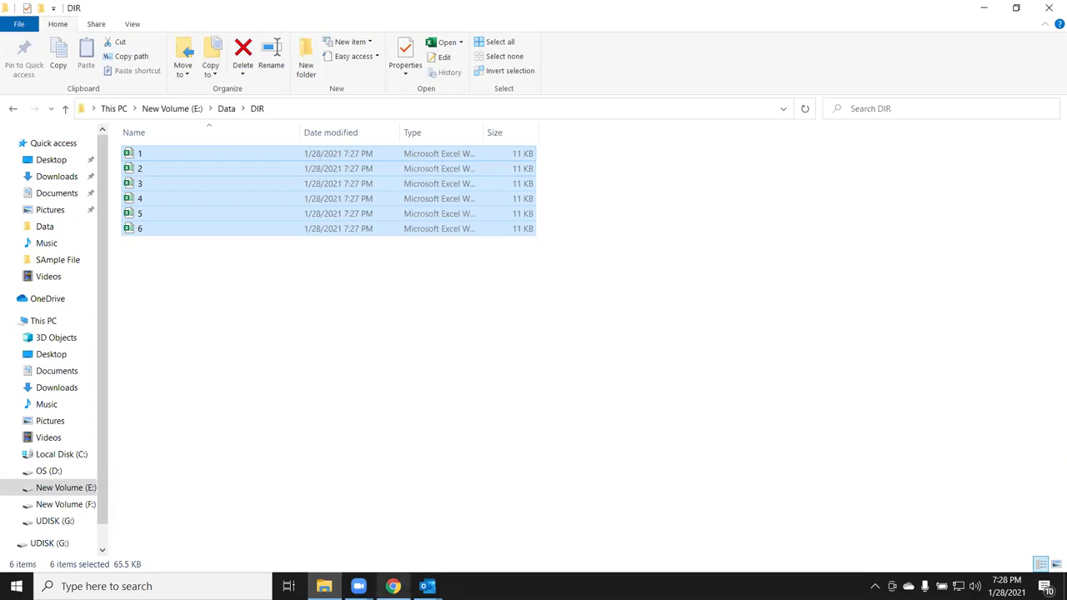
Go to the WhatsApp chat in Chrome and send the drafted course promotion message.
click(398, 581)
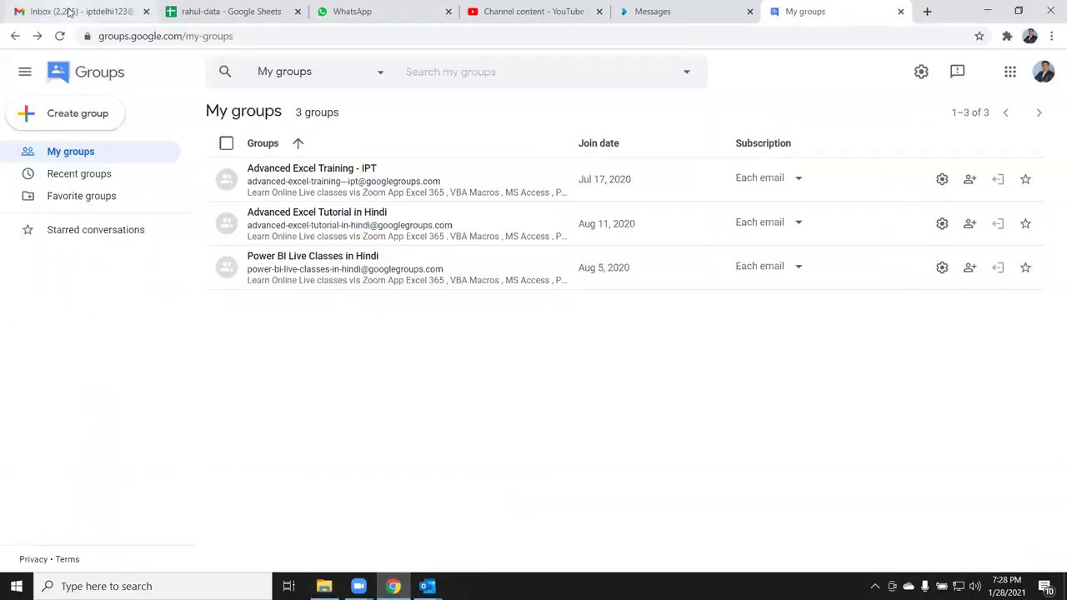
click(69, 11)
click(225, 11)
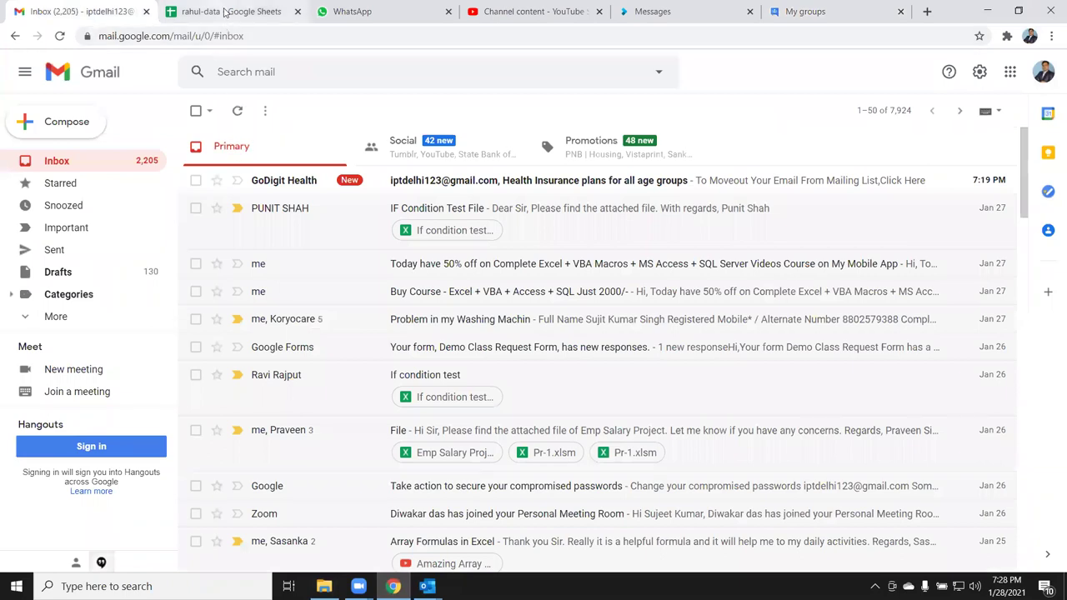
key(ctrl+Tab)
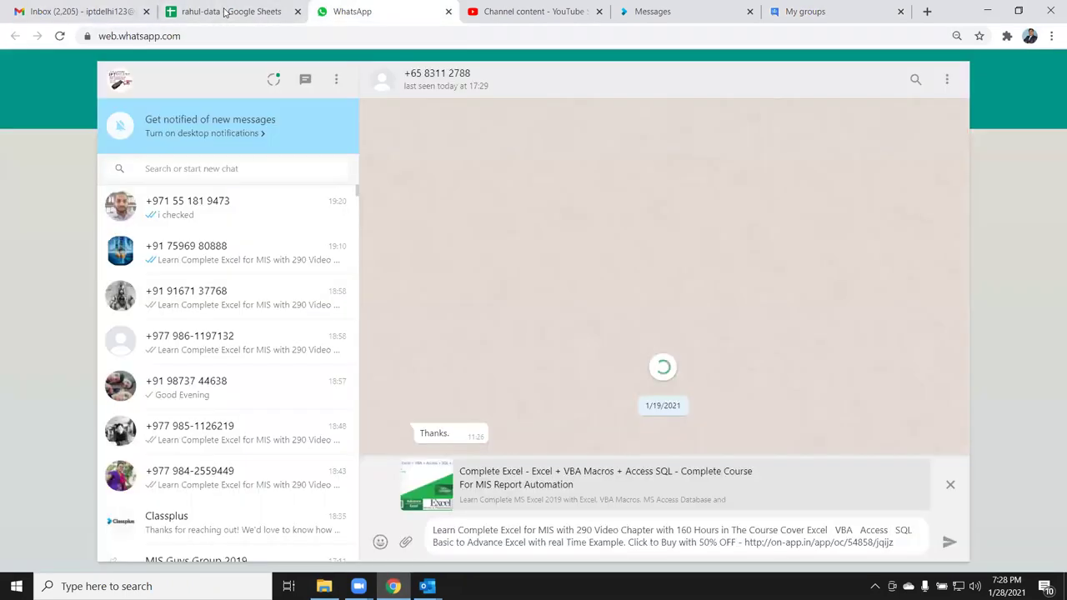
key(Return)
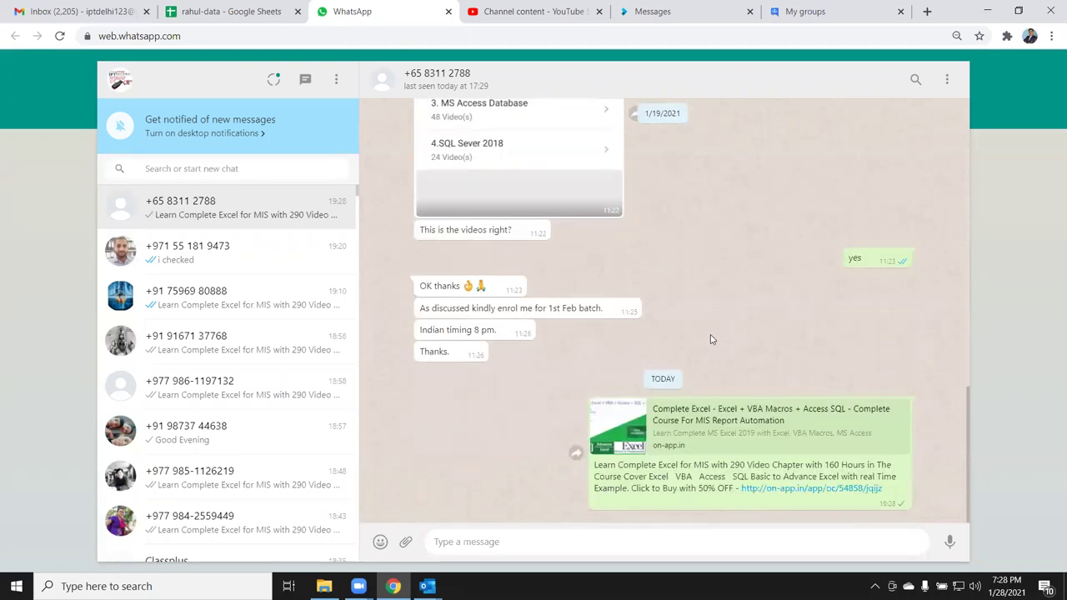
Scroll up through the chat, then minimize everything to show the desktop.
scroll(711, 339, up, 3)
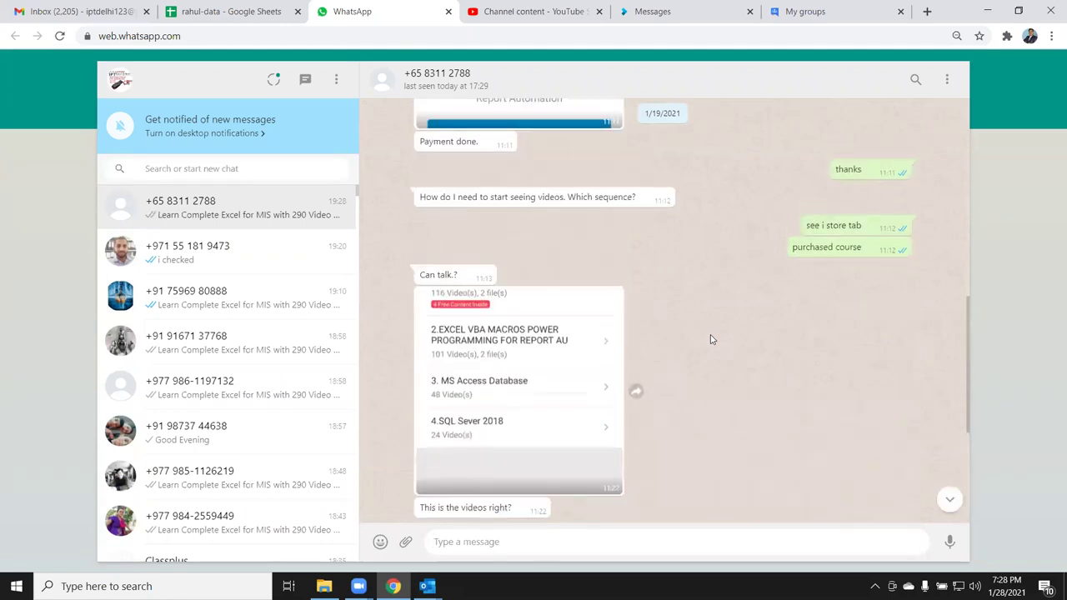
scroll(711, 339, up, 5)
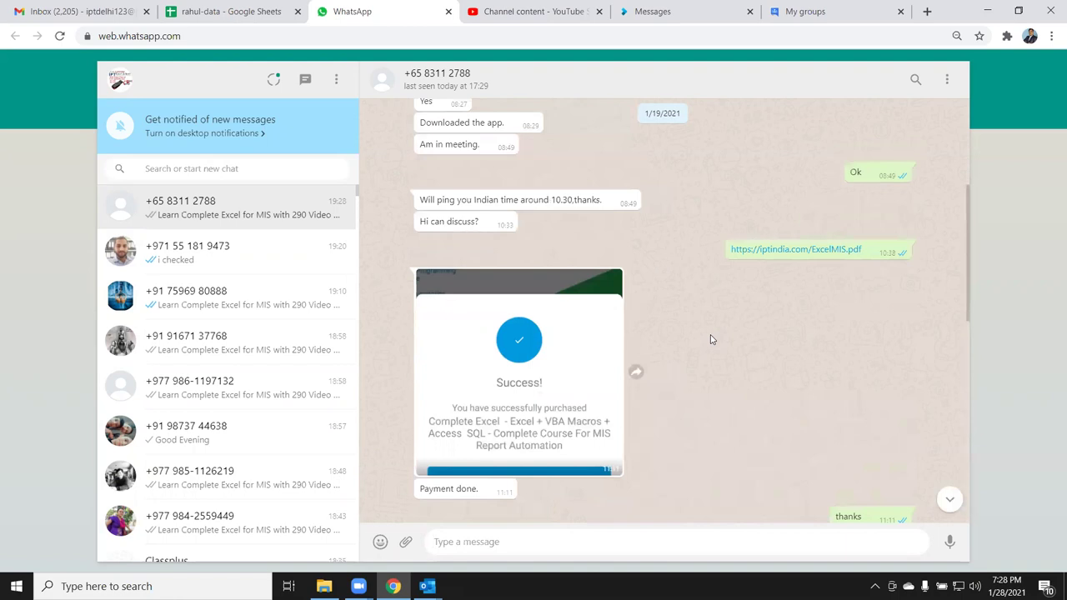
key(super+d)
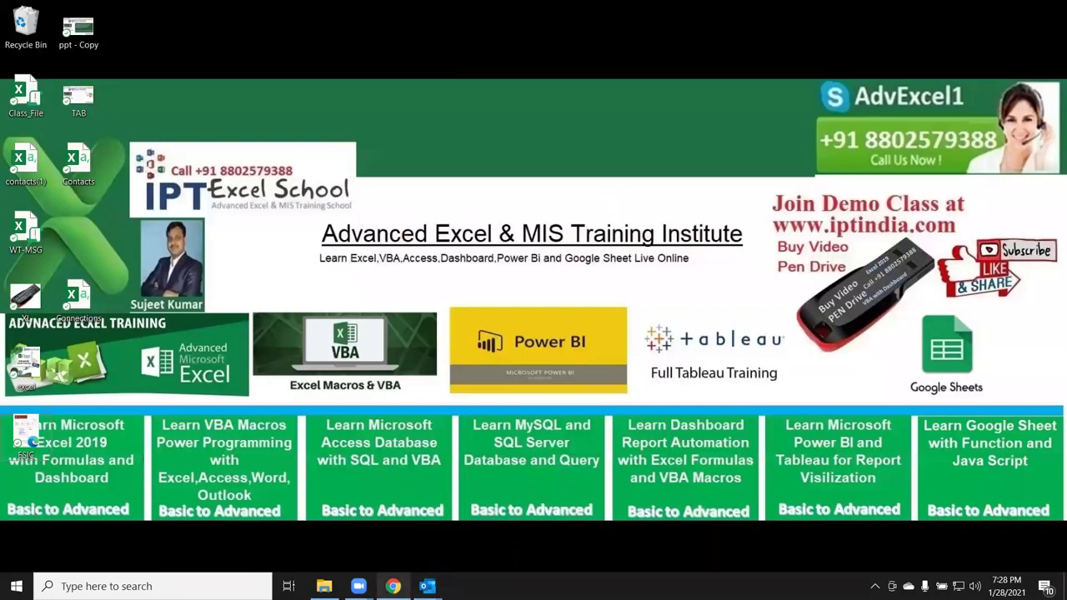
Open 1.xlsx from DIR, select its header row, then close it without saving.
click(392, 585)
click(393, 586)
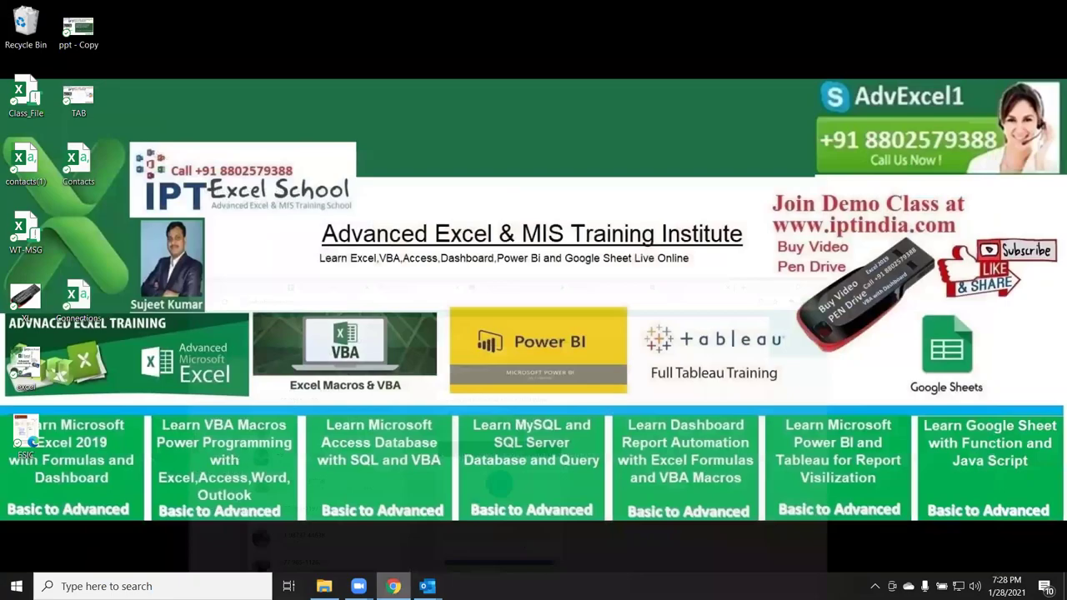
click(325, 585)
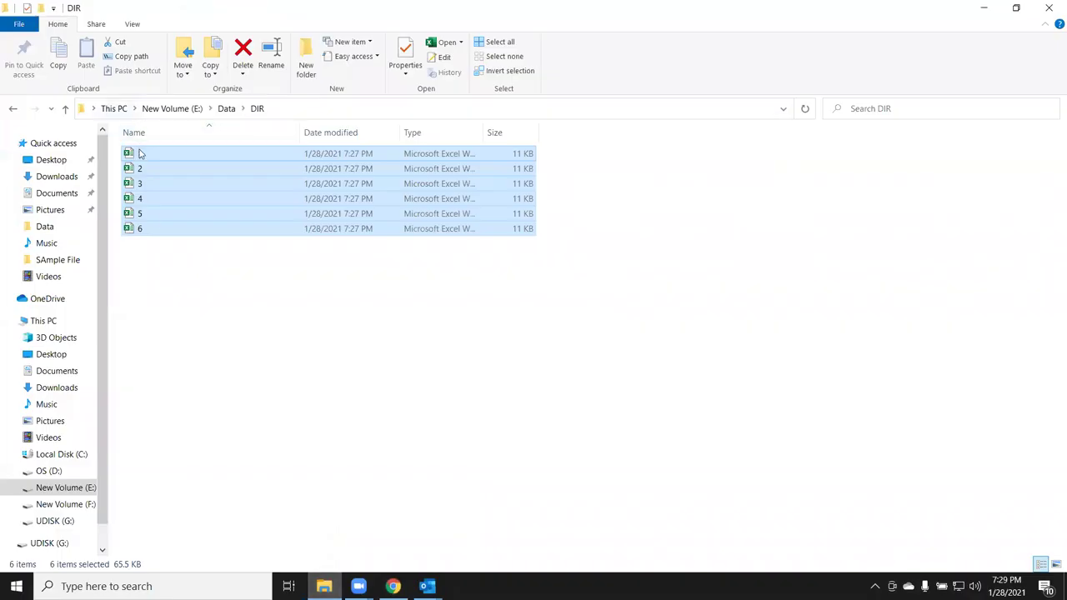
click(141, 154)
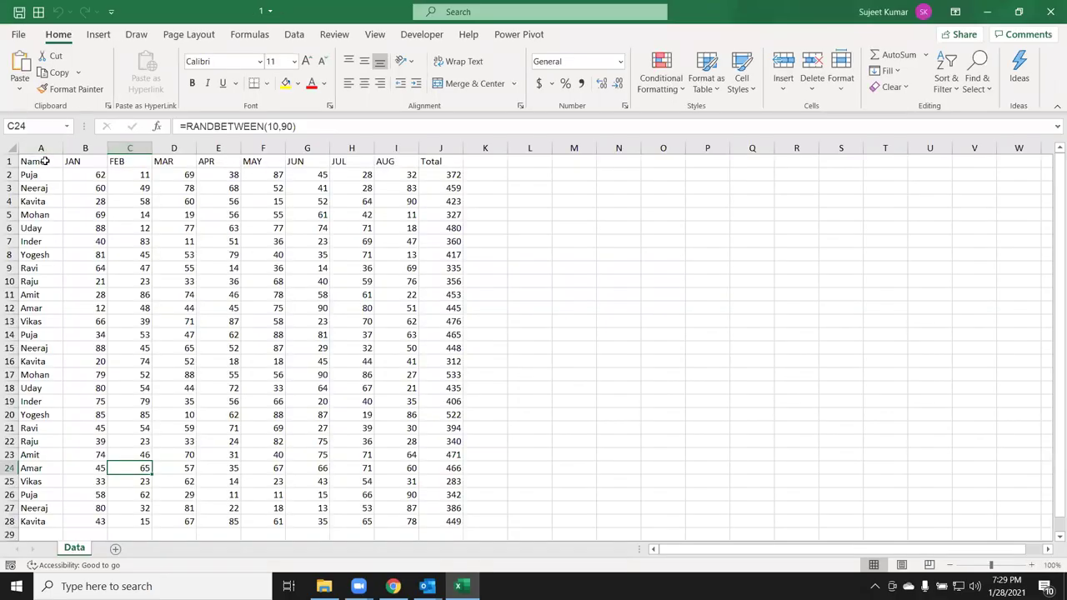
drag(45, 161, 429, 161)
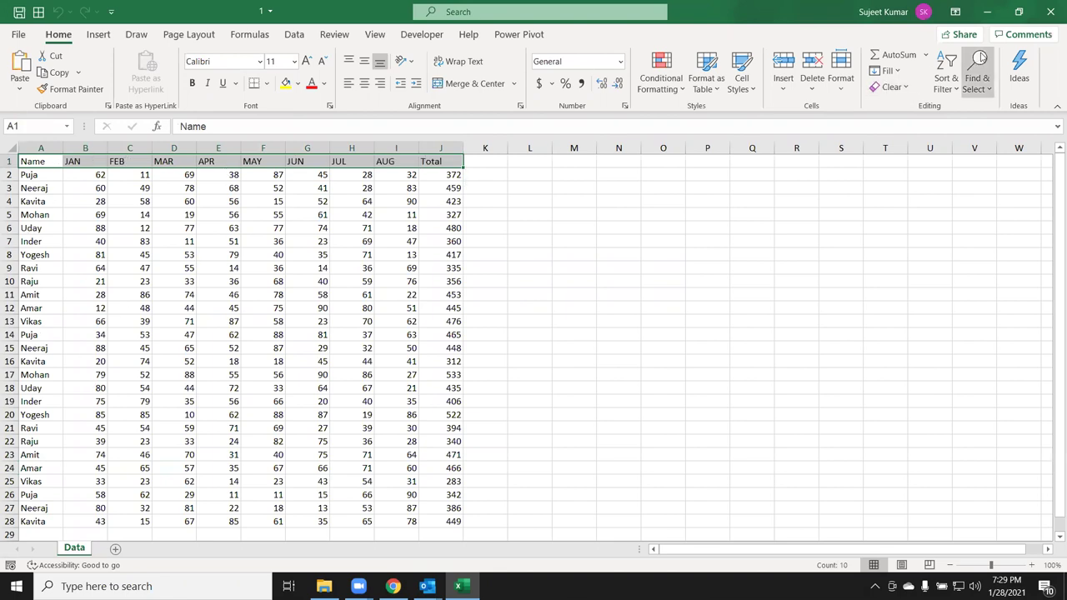
click(1041, 19)
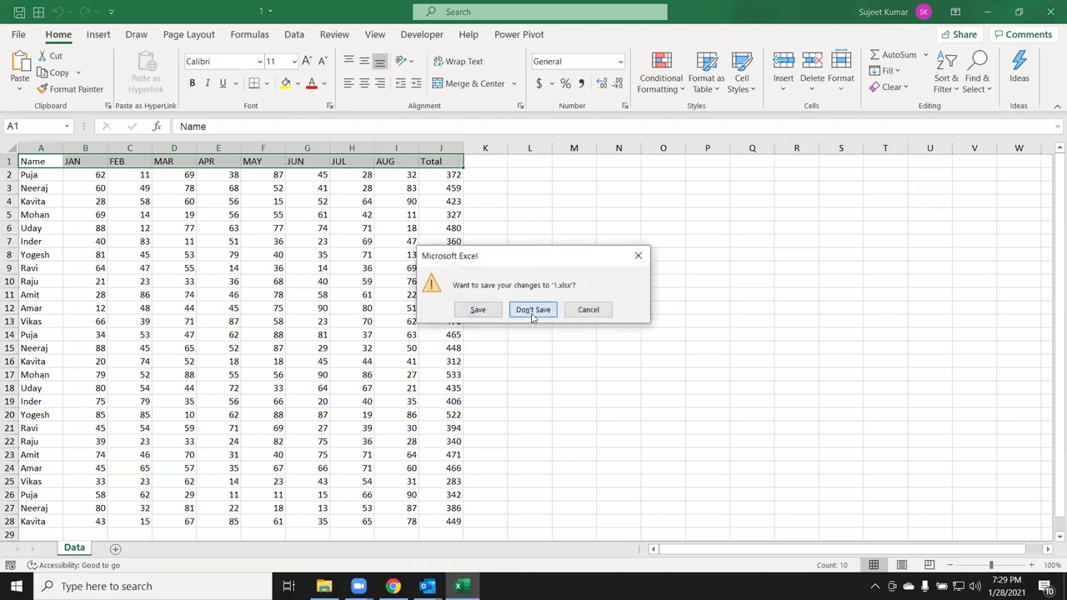
click(532, 309)
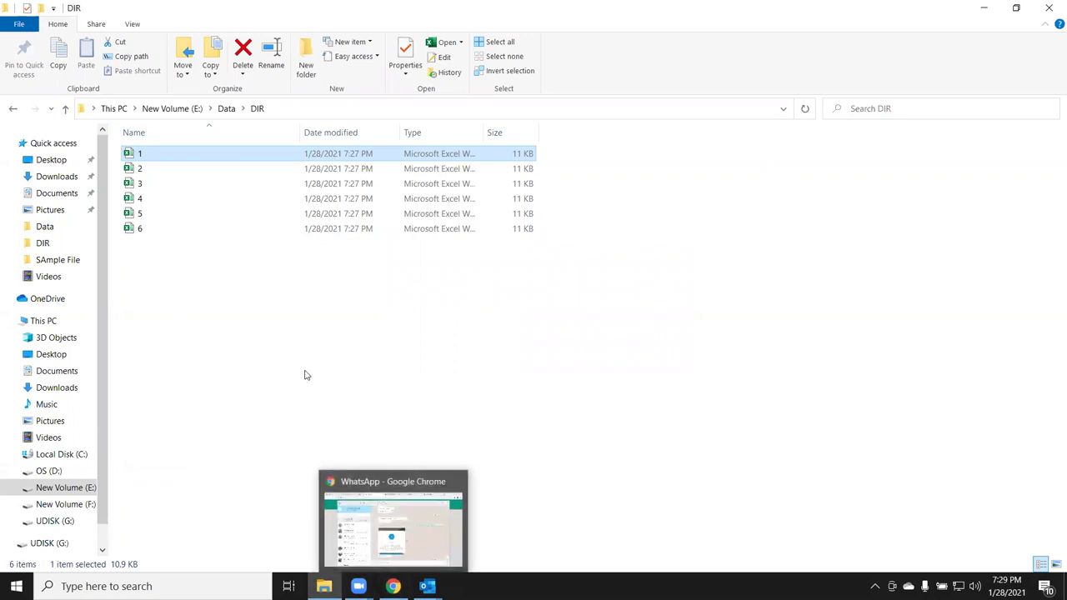
Launch Excel from a Start search for 'exce' and create a blank workbook, Book1.
key(super)
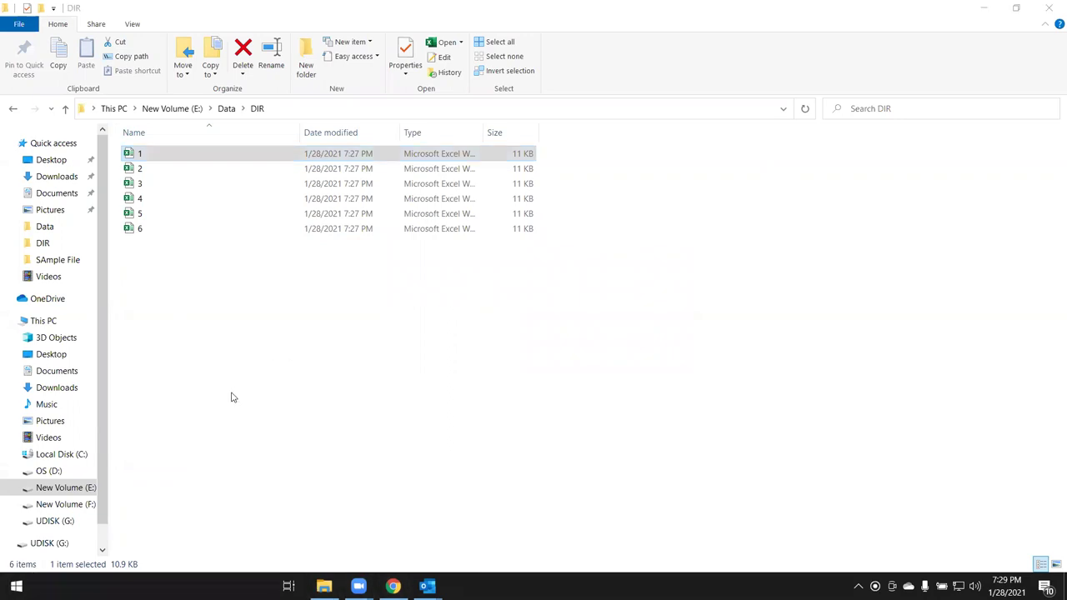
text(exce)
click(434, 212)
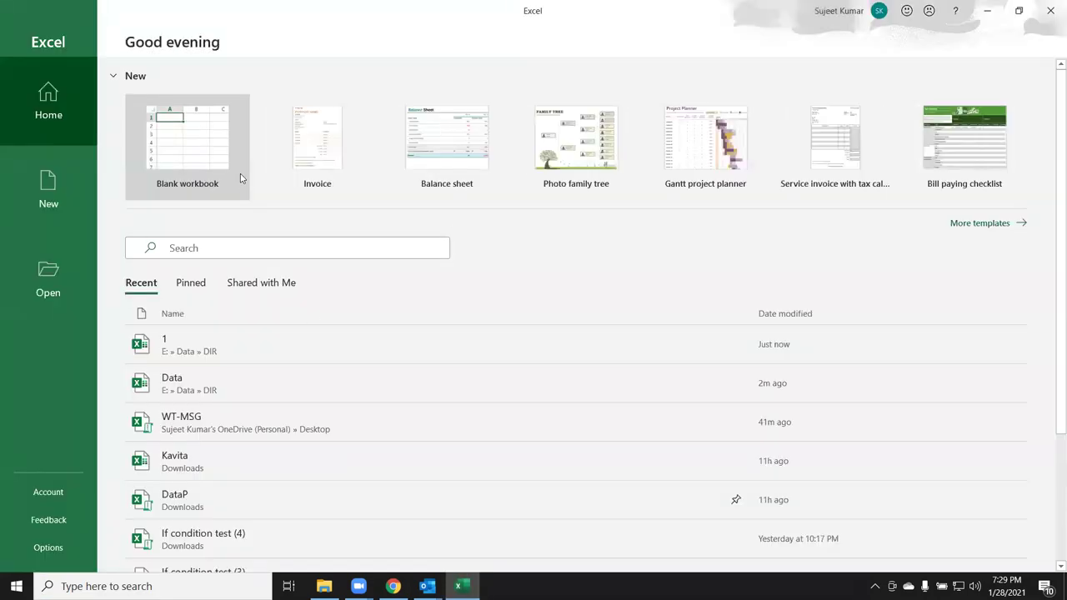
click(209, 147)
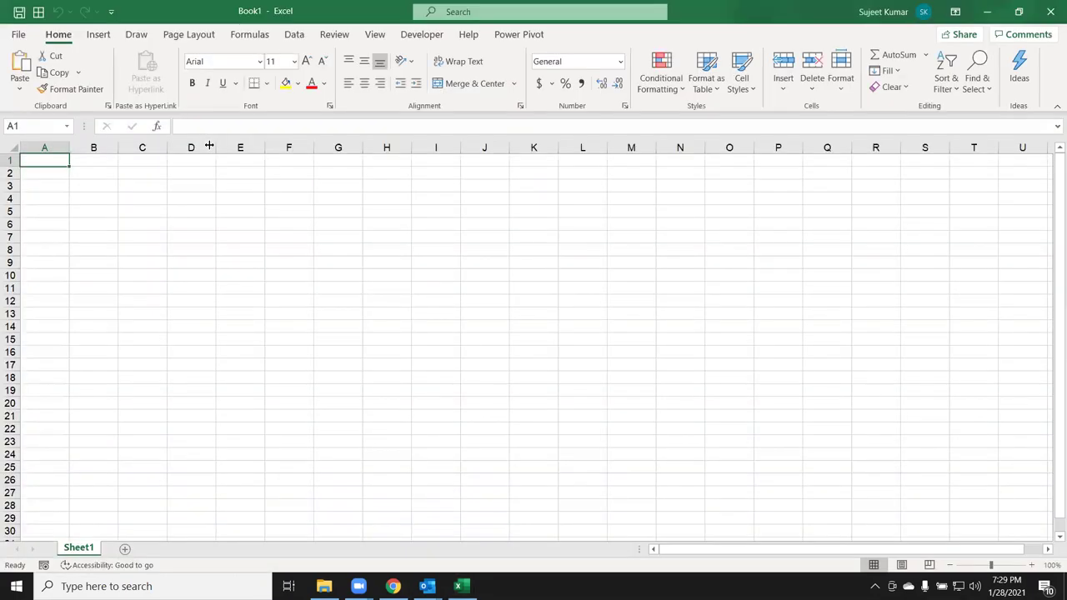
click(403, 33)
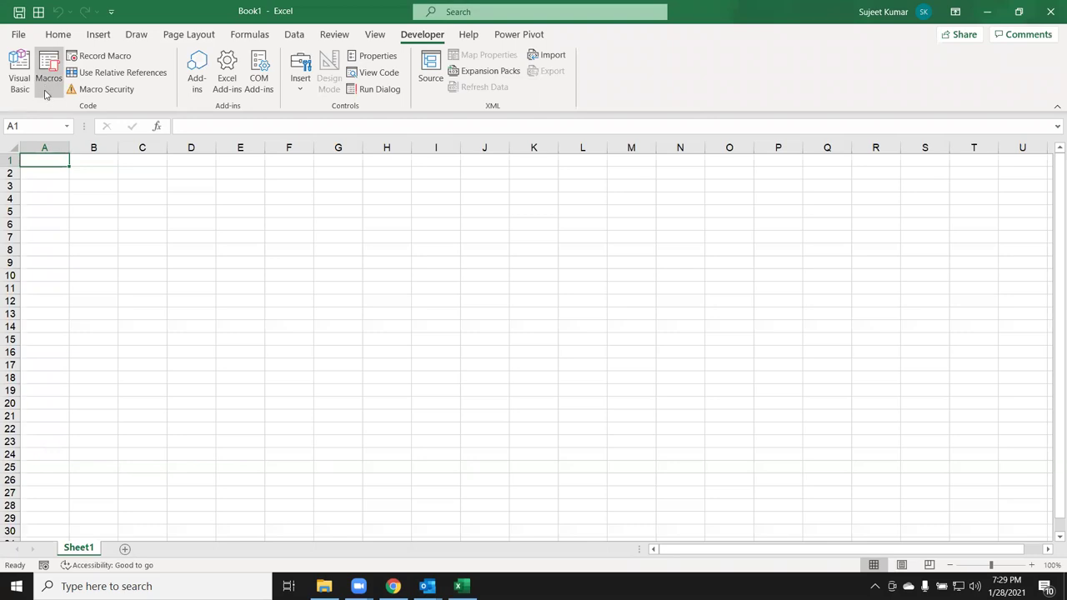
click(293, 35)
Choose Get Data > From File > From Folder to bring up the Folder import dialog.
click(27, 91)
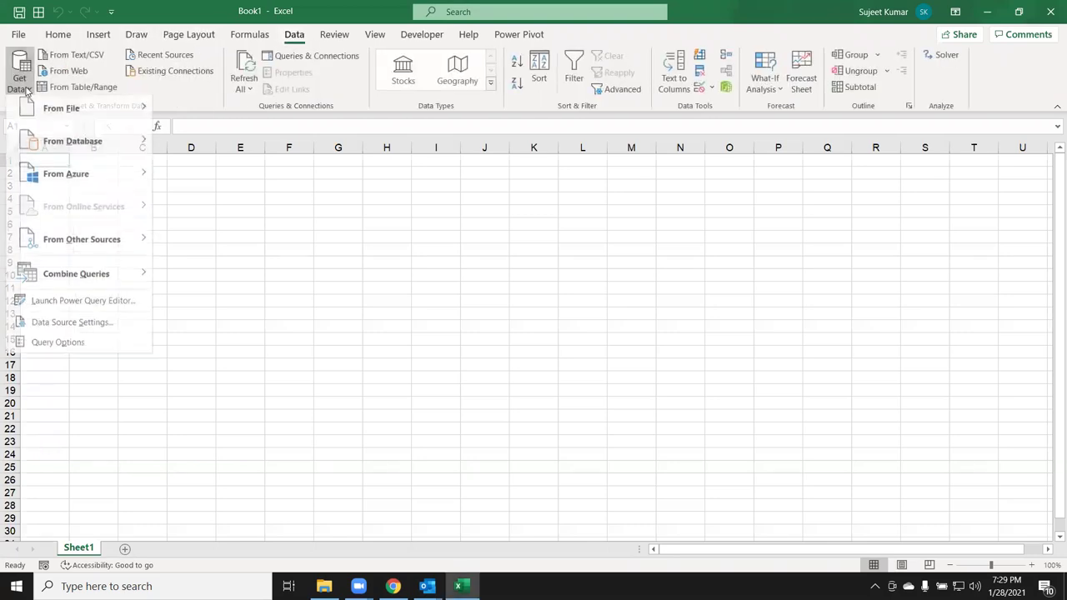
mouse_move(50, 120)
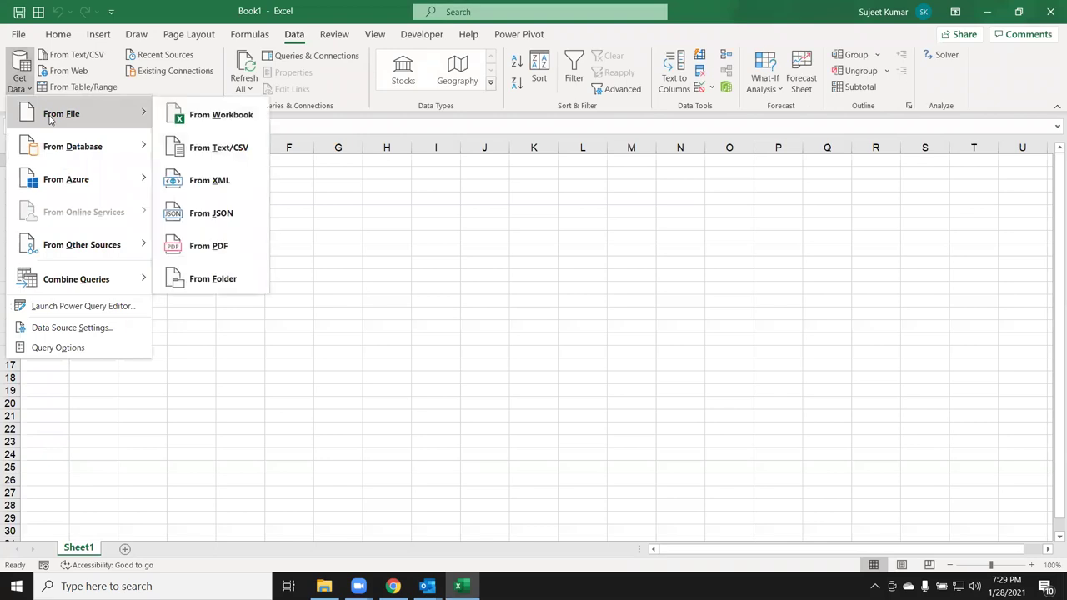
click(229, 278)
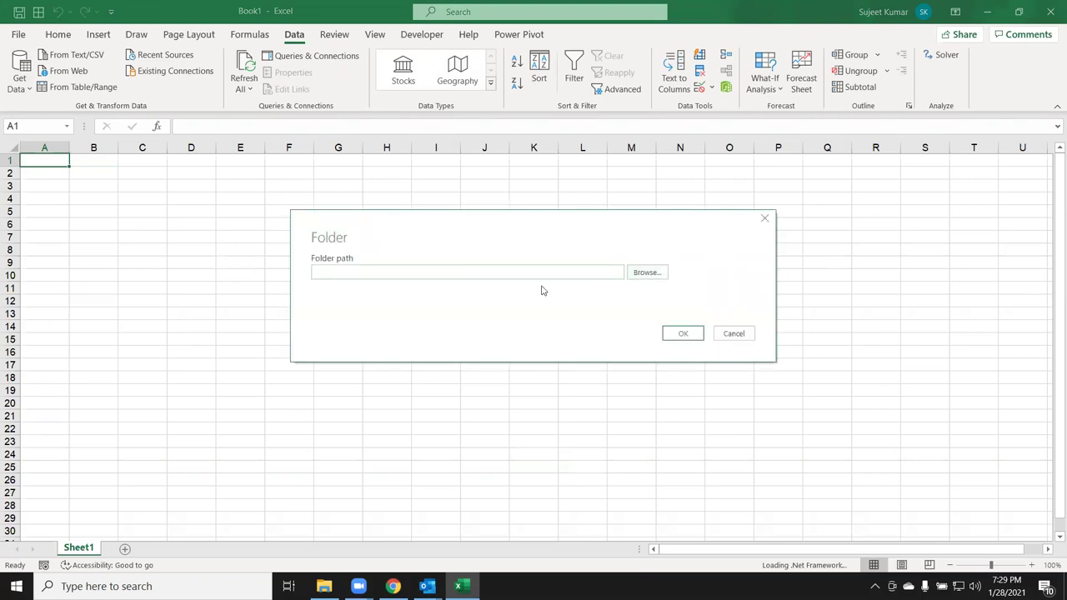
Copy the DIR path from File Explorer and paste E:\Data\DIR into Excel's Folder path box.
click(324, 586)
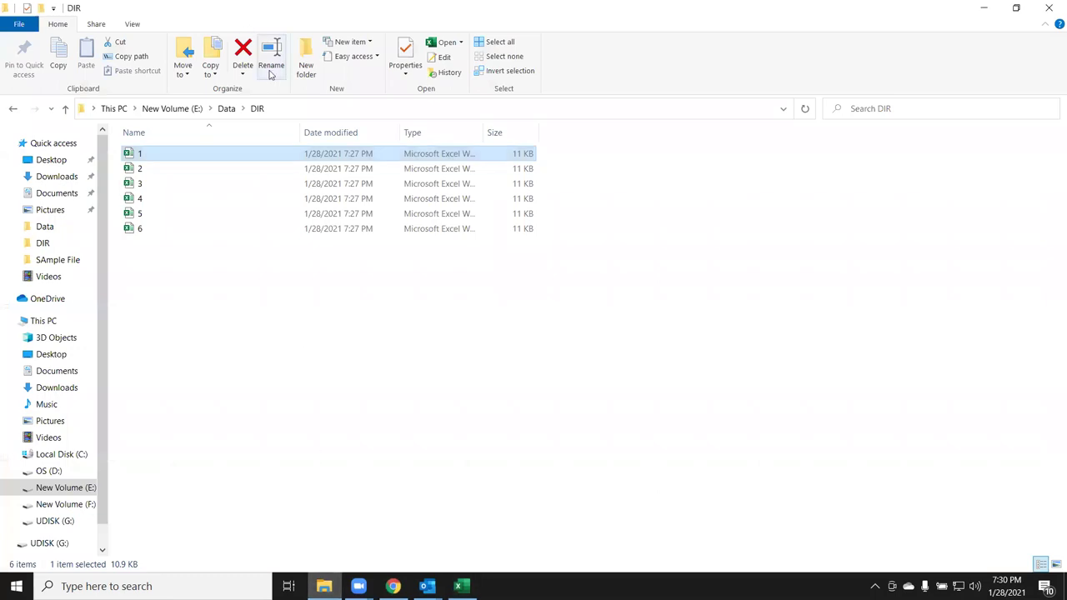
click(291, 112)
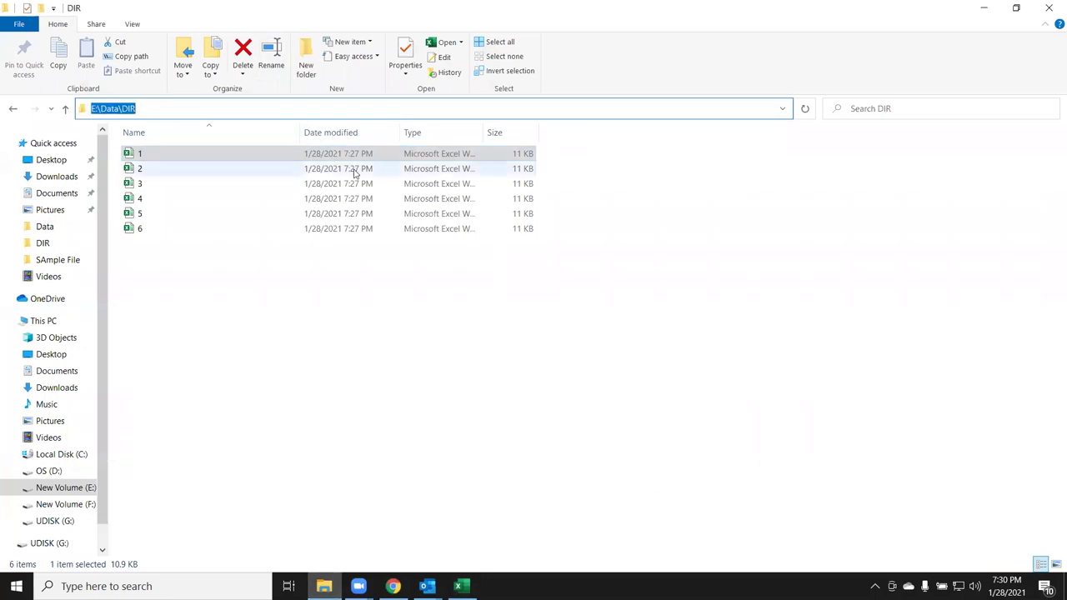
key(alt+Tab)
text(E:\Data\DIR)
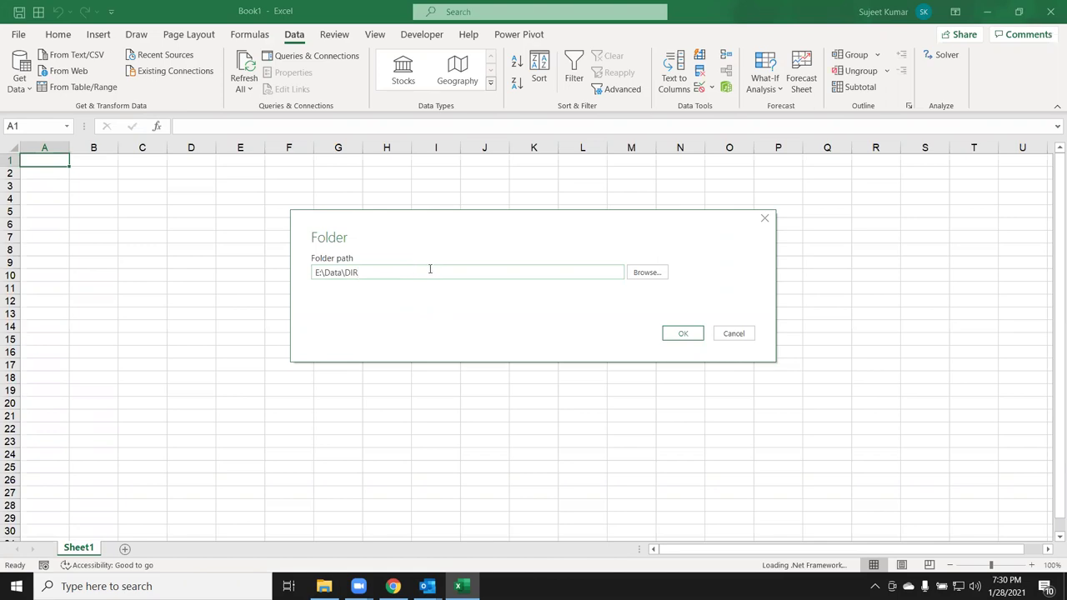
Confirm the E:\Data\DIR folder and show the Combine options for its six workbooks.
click(680, 332)
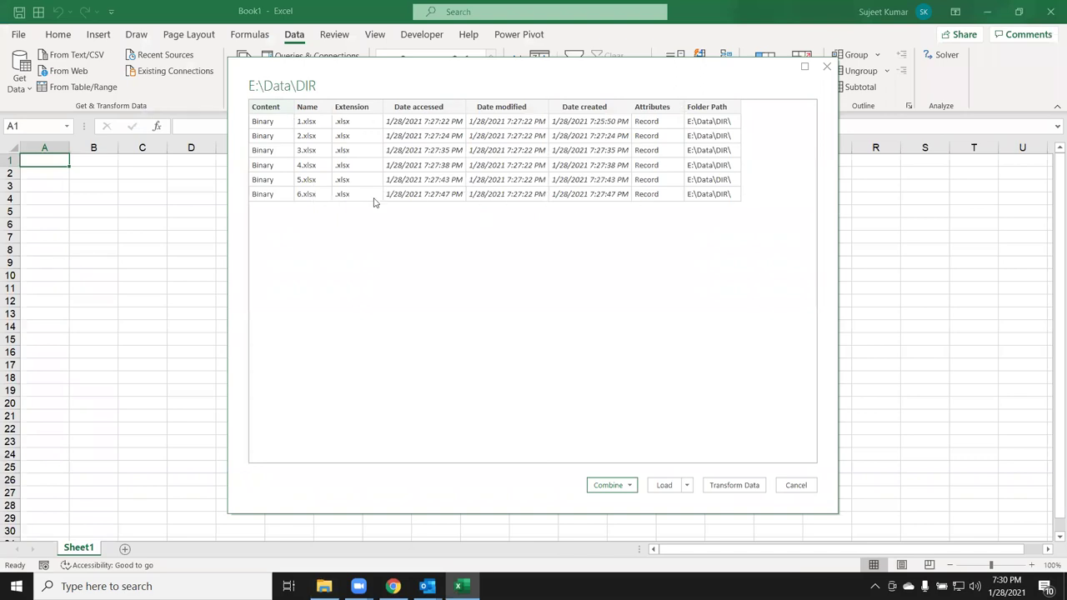
click(630, 488)
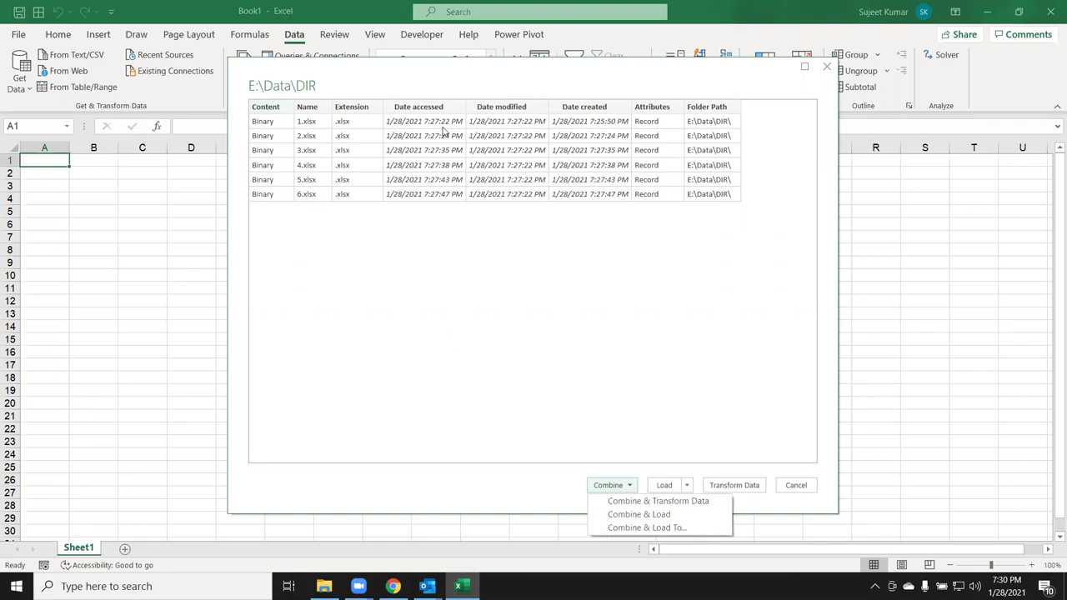
Choose Combine & Load, keep First file as the sample, and preview its Data table.
click(640, 514)
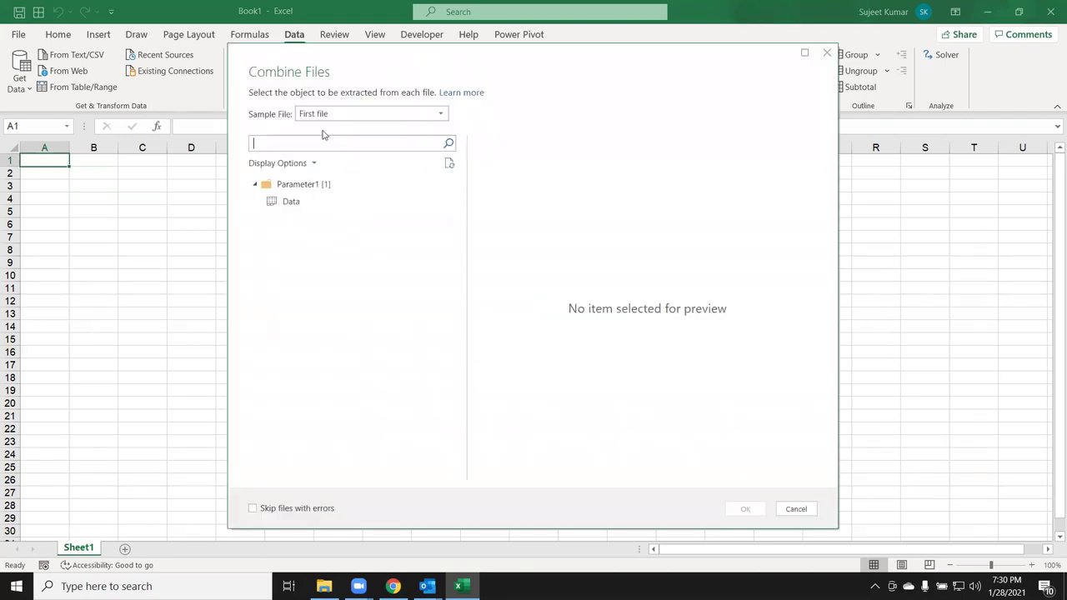
click(431, 113)
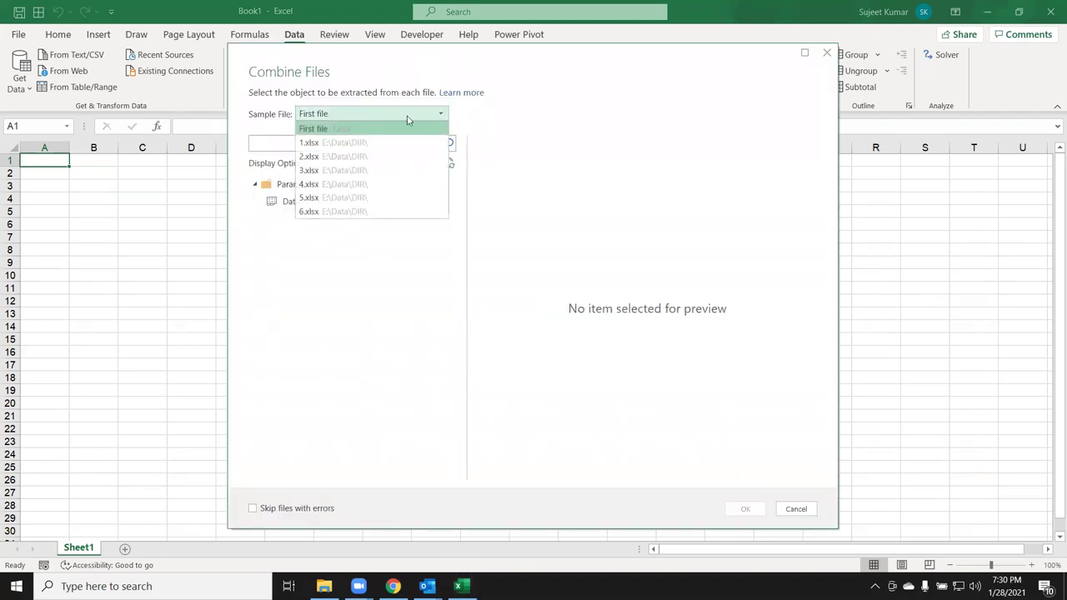
click(359, 131)
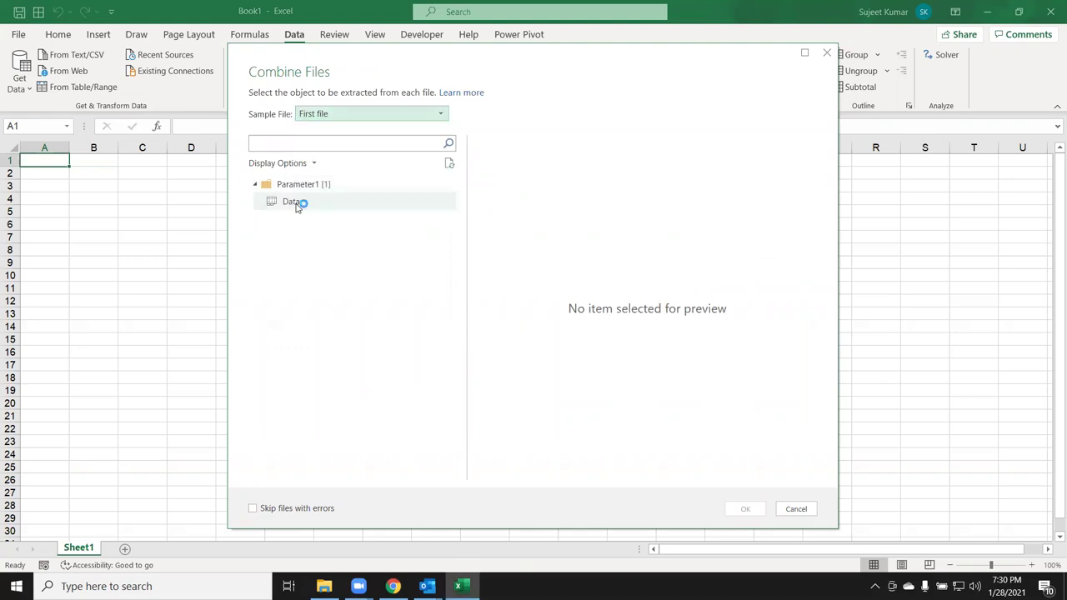
click(296, 205)
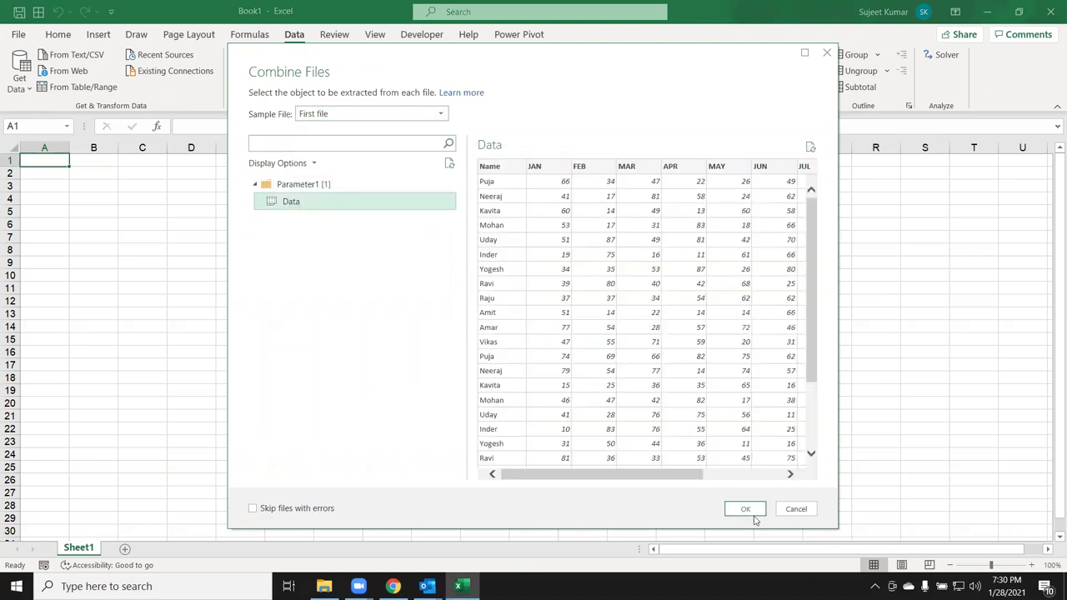
Load the combined data onto a new DIR sheet and jump to the table's bottom and back.
click(745, 509)
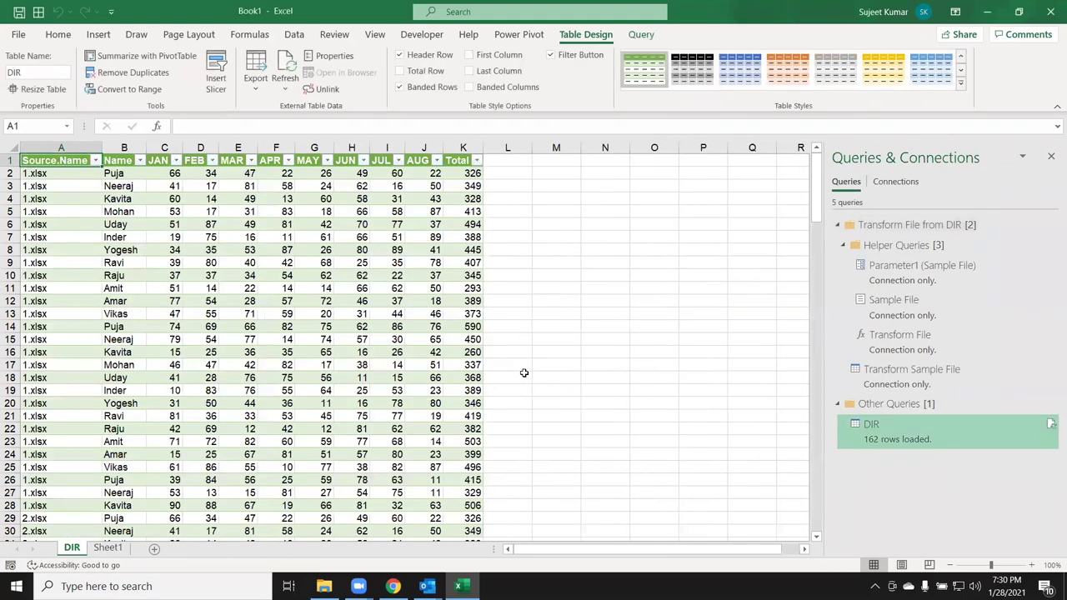
key(Right)
key(Down)
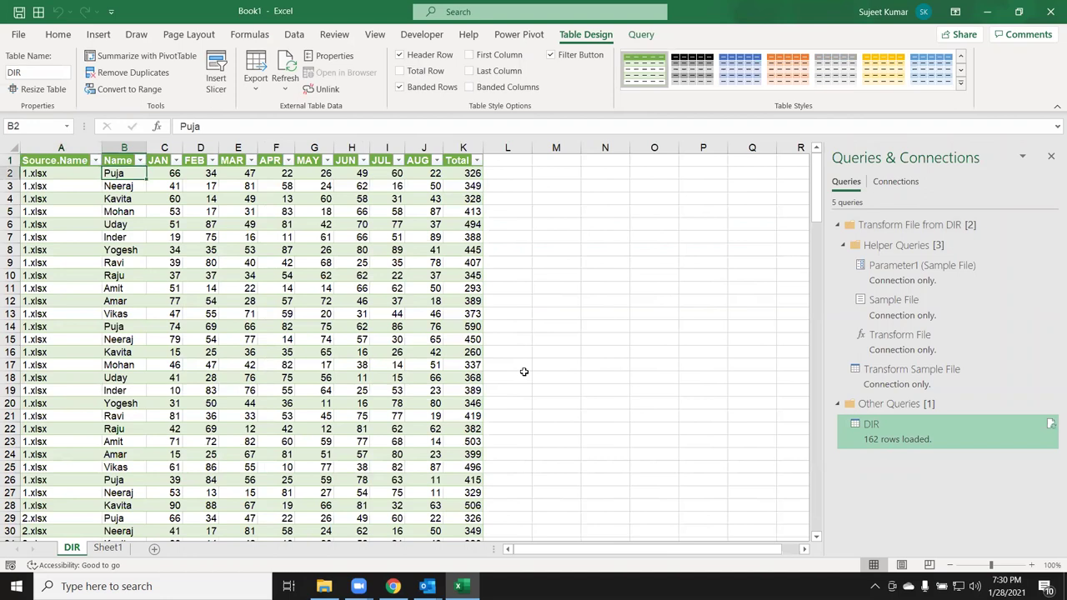
key(ctrl+Down)
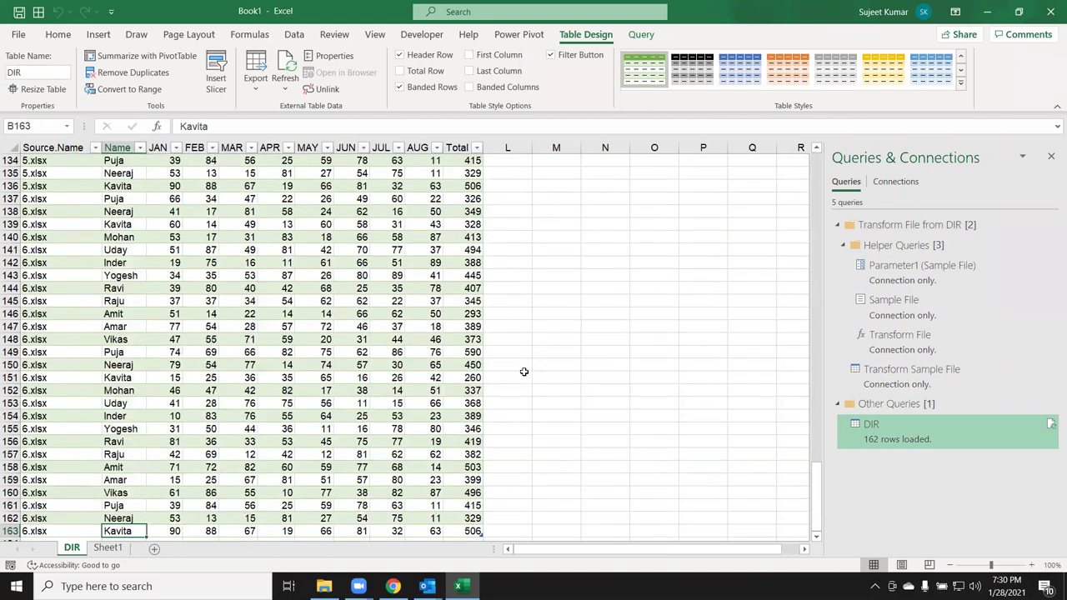
key(ctrl+Up)
Check the month and Total columns down to the last of the 162 rows, then return to A1.
key(Right)
key(Right)
key(Right)
key(Down)
key(Down)
key(Right)
key(Right)
key(Right)
key(Right)
key(Right)
key(Right)
key(ctrl+Down)
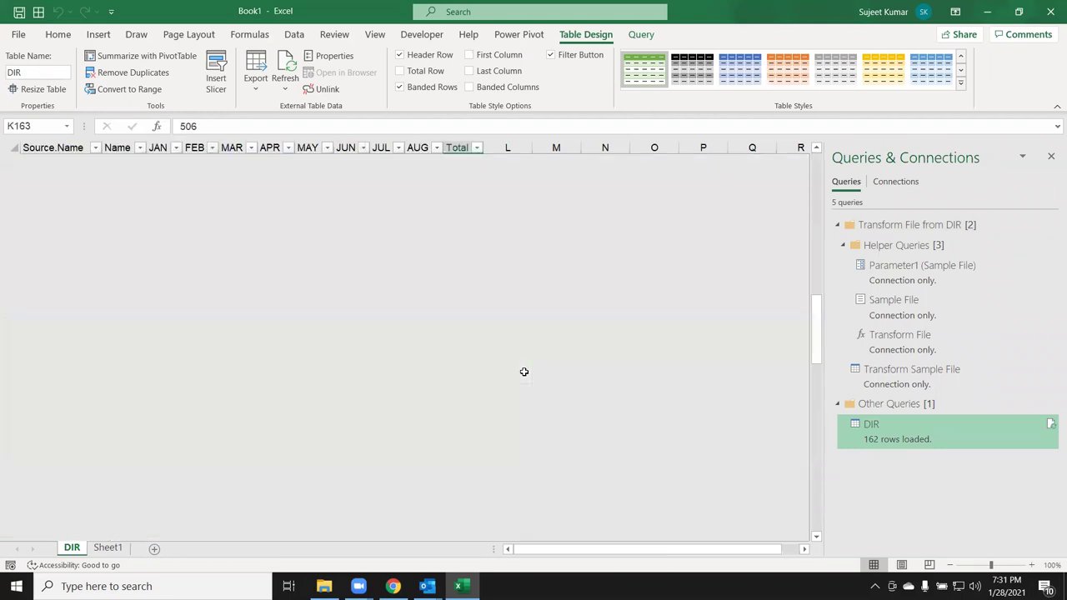
key(Down)
key(Left)
key(Left)
key(Left)
key(Left)
key(Home)
key(Up)
key(Up)
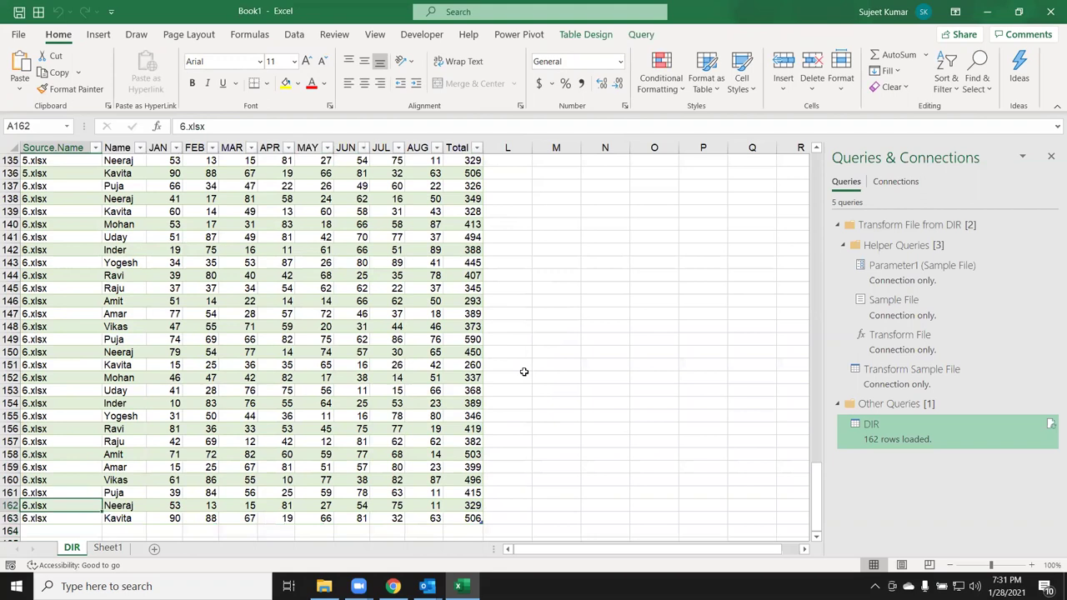
key(ctrl+Home)
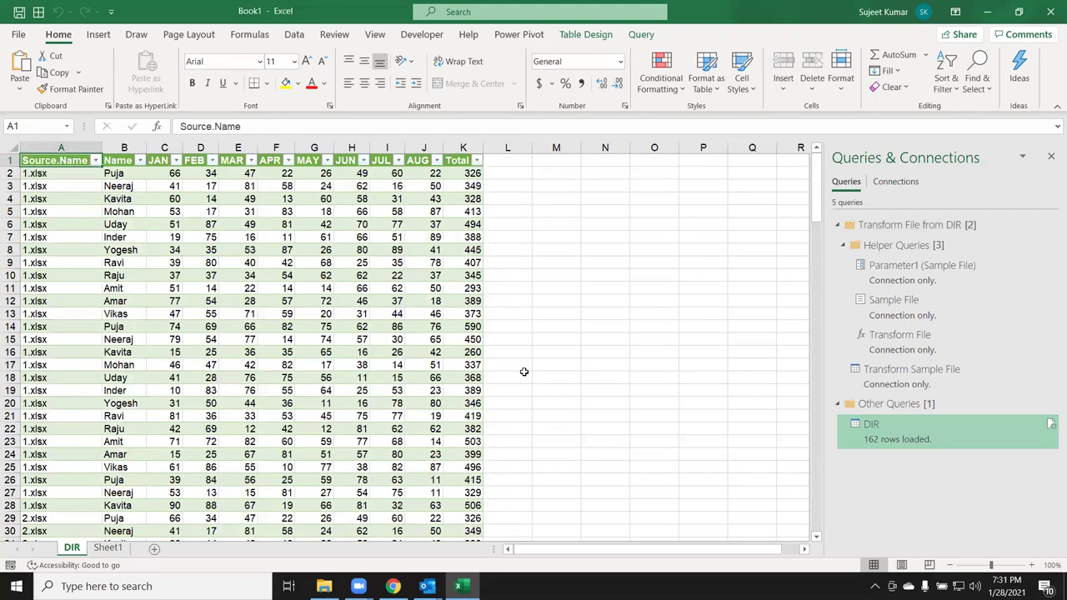
Review the DIR sheet's 1.xlsx source names and close the Queries & Connections panel.
click(106, 548)
click(71, 548)
drag(72, 180, 59, 377)
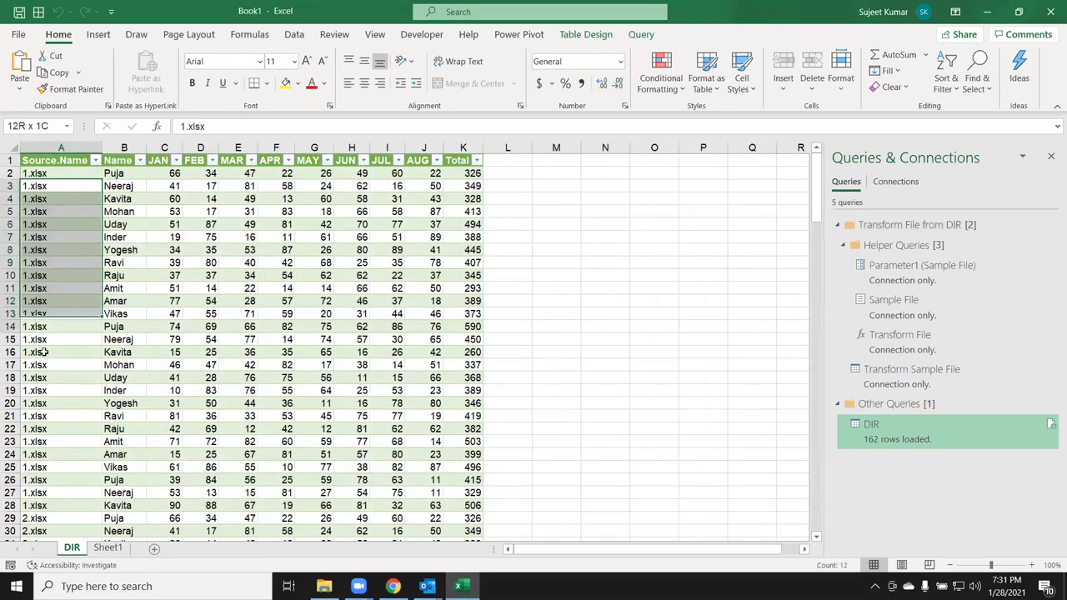
click(1051, 157)
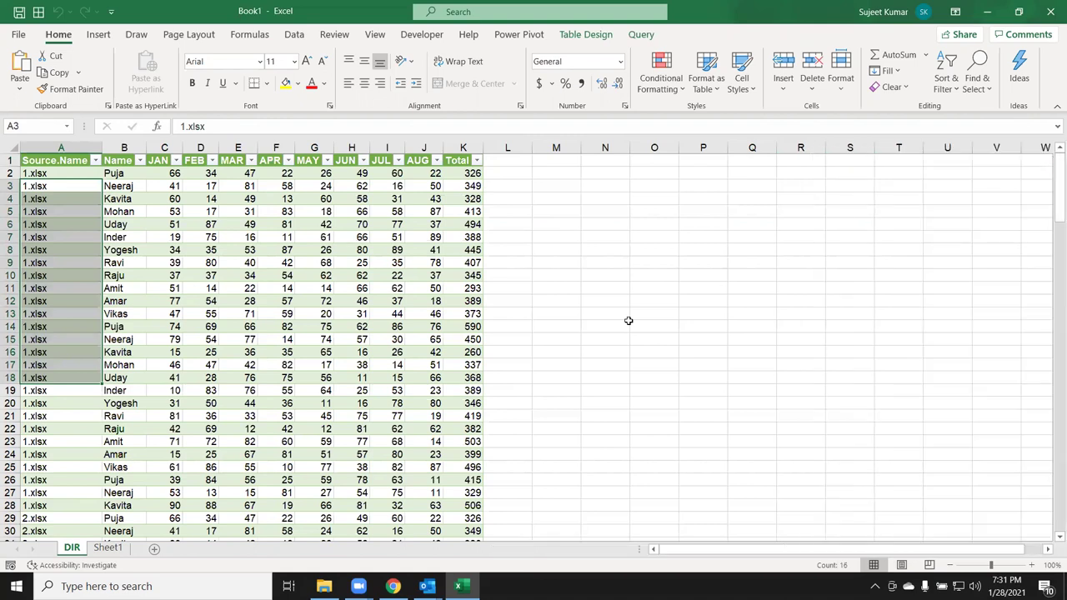
Rename Sheet1 to Data.
click(105, 549)
double_click(105, 548)
text(Data)
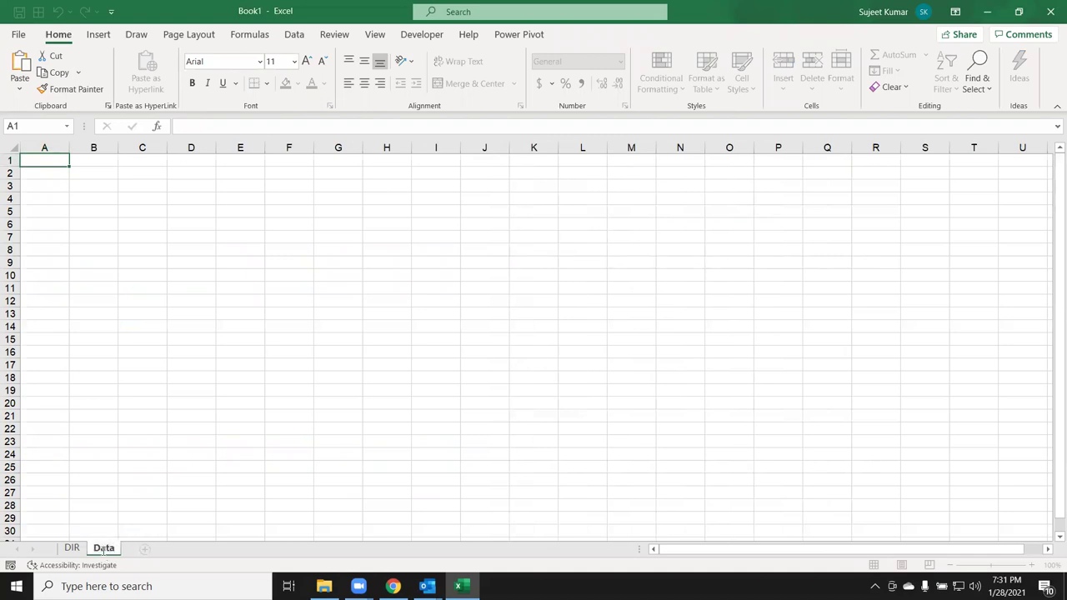
key(Return)
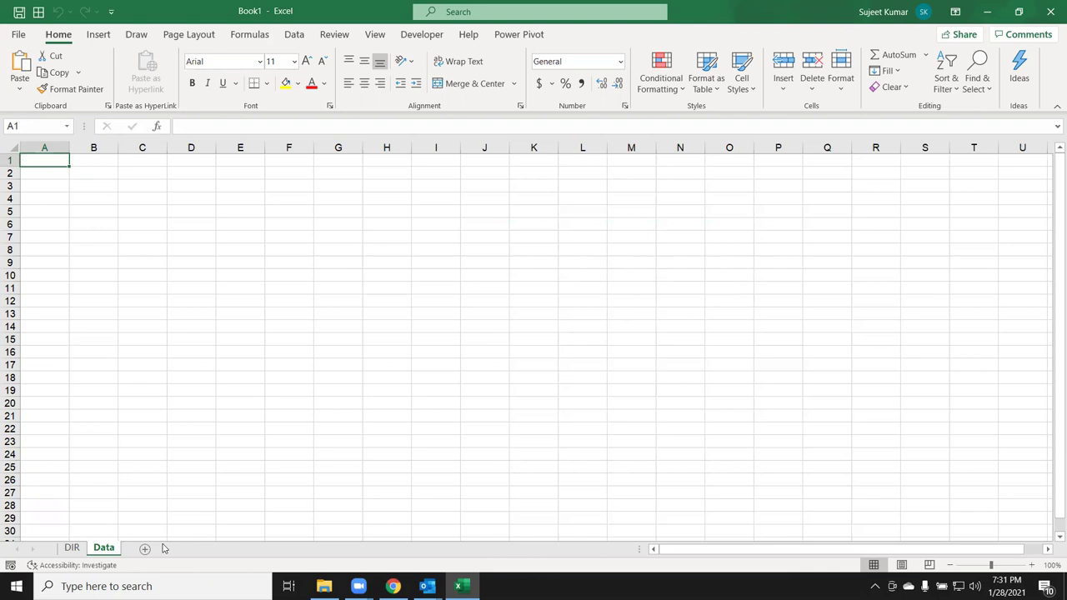
Compare the DIR and Data sheets, ending on the blank Data sheet with Developer tools shown.
click(72, 543)
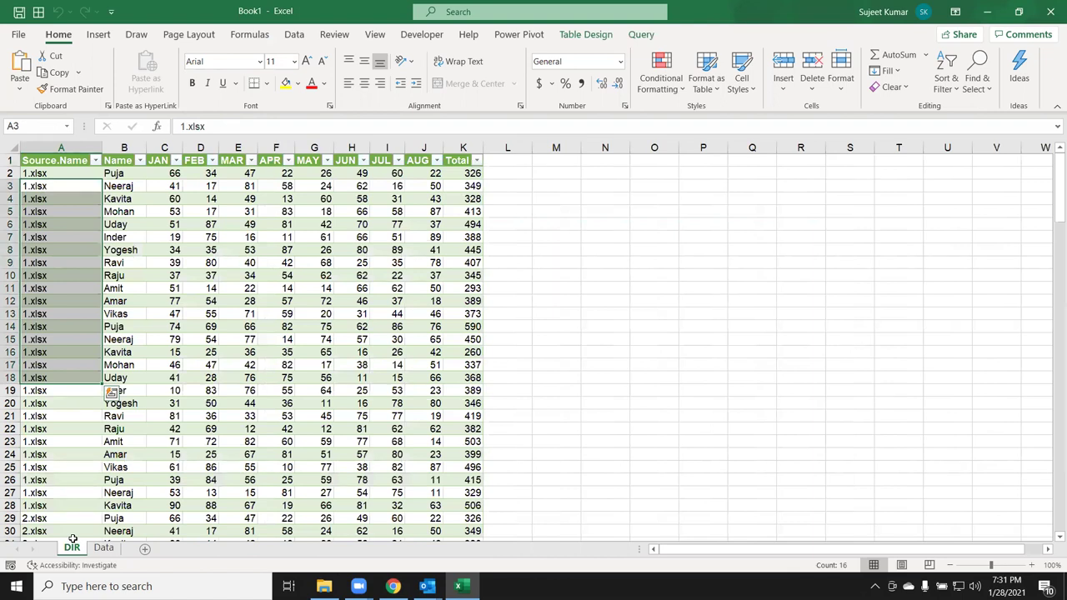
click(120, 548)
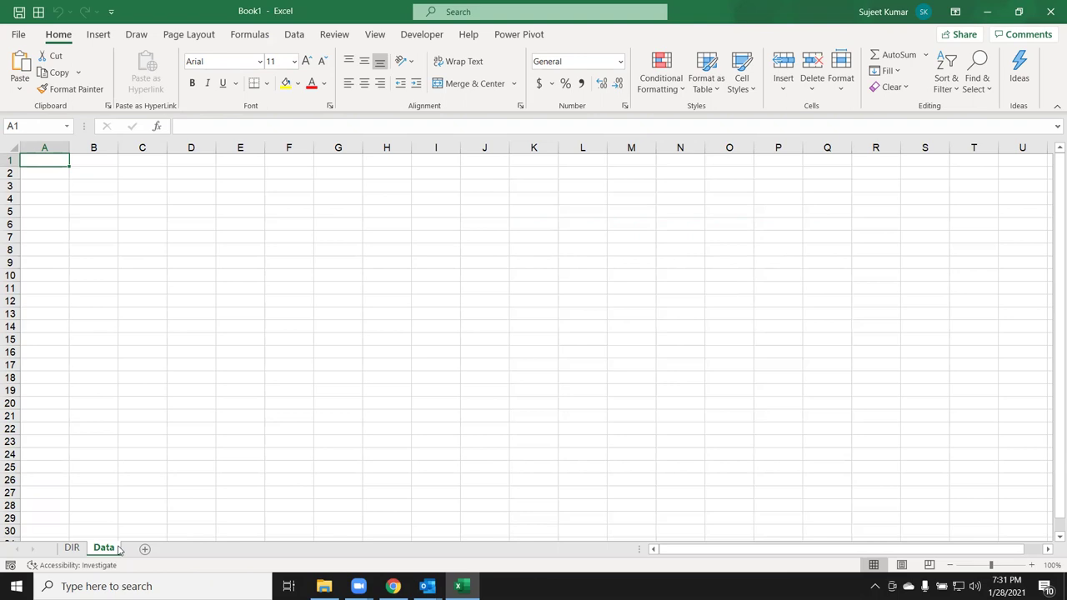
click(70, 547)
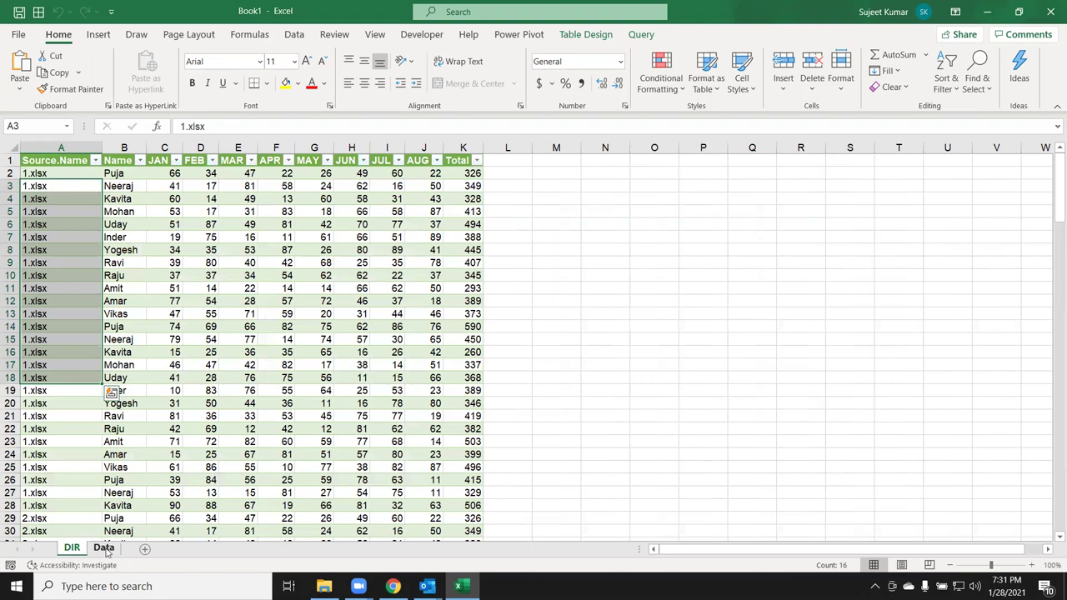
click(103, 548)
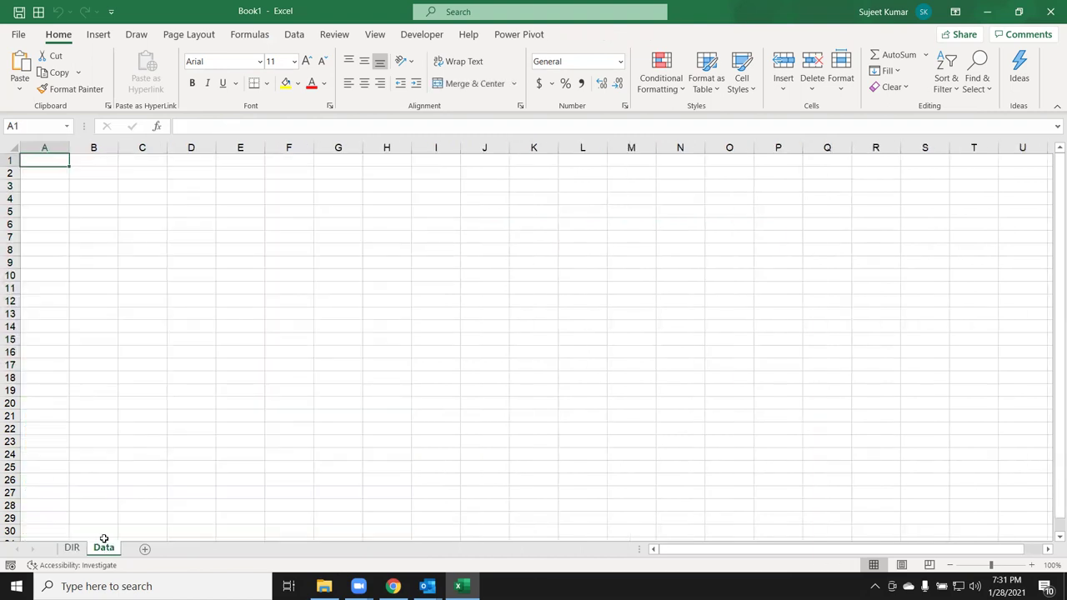
click(422, 34)
Insert a new code module and create the procedure Sub data_copy().
click(24, 93)
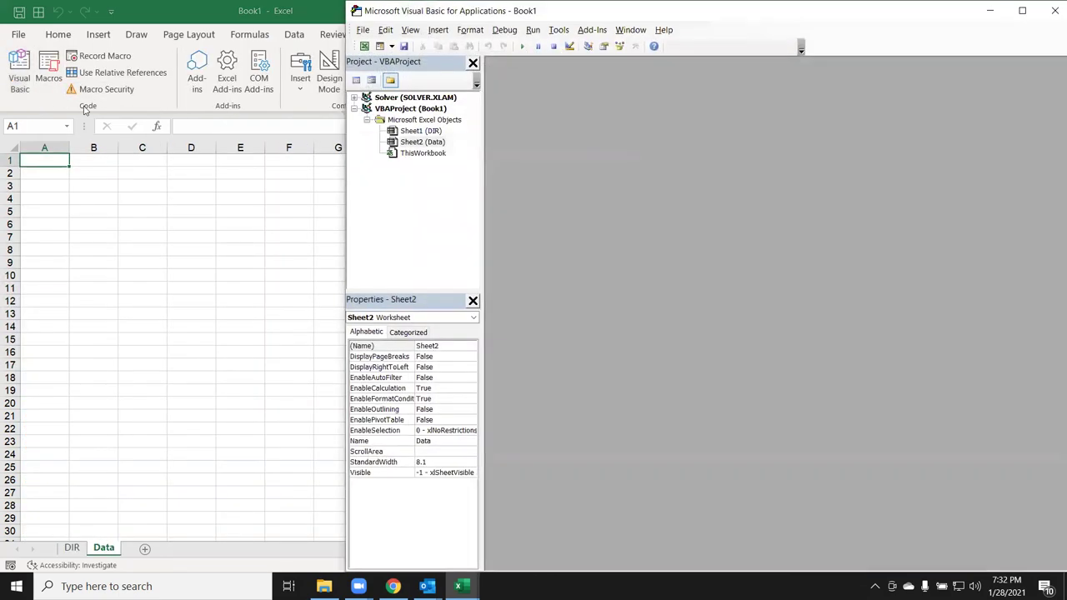
click(444, 33)
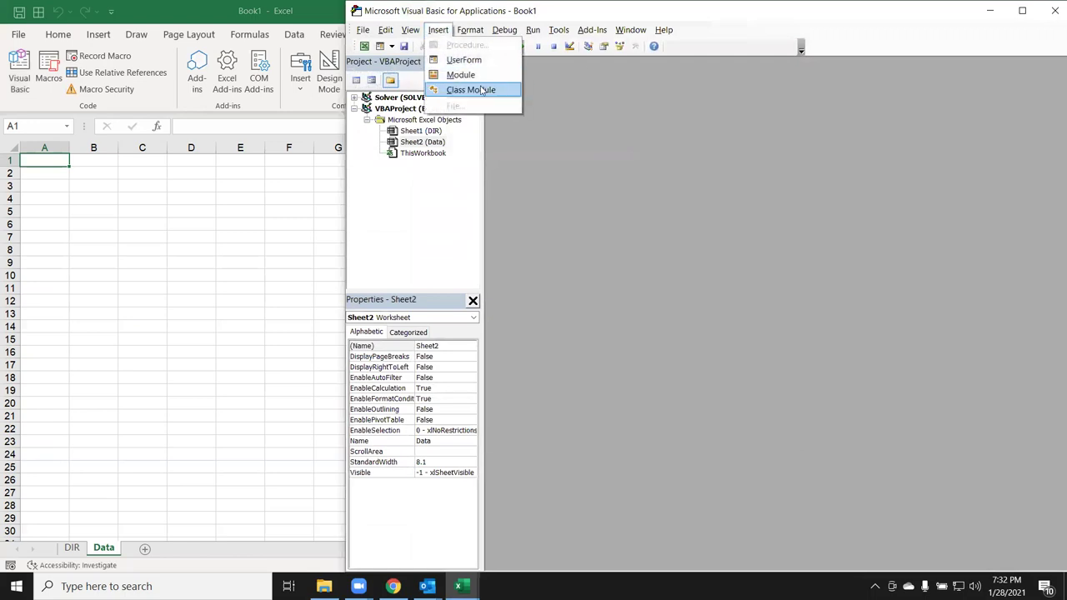
click(467, 75)
text(sub rr)
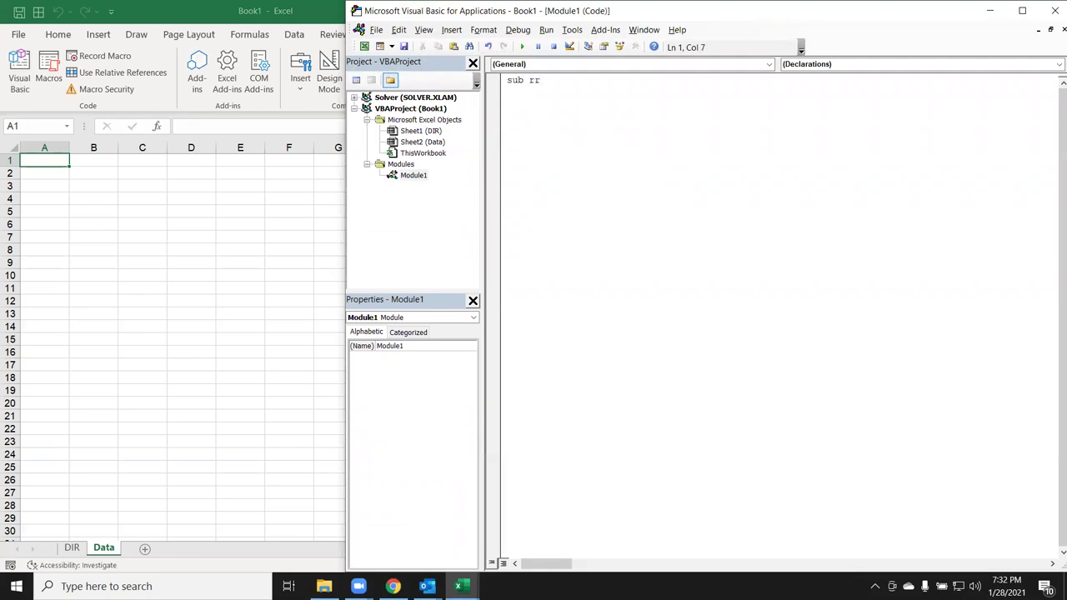
key(BackSpace)
key(BackSpace)
text(data)
text(_copy())
key(Return)
key(Return)
key(Return)
key(Return)
key(Up)
key(Up)
Declare the variable fn As String inside data_copy.
text(dim)
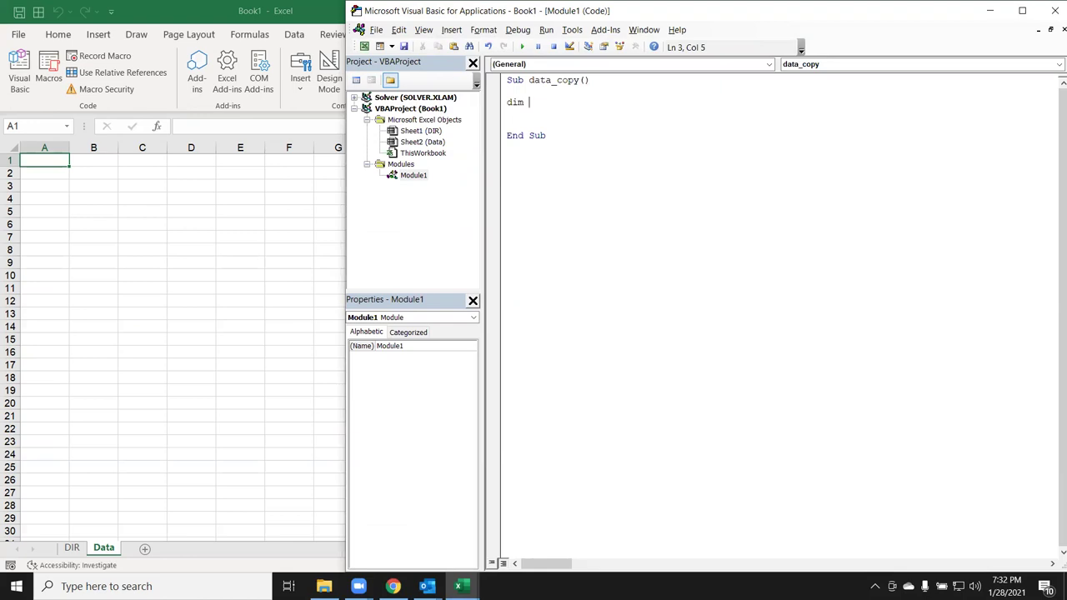
text(fn as str)
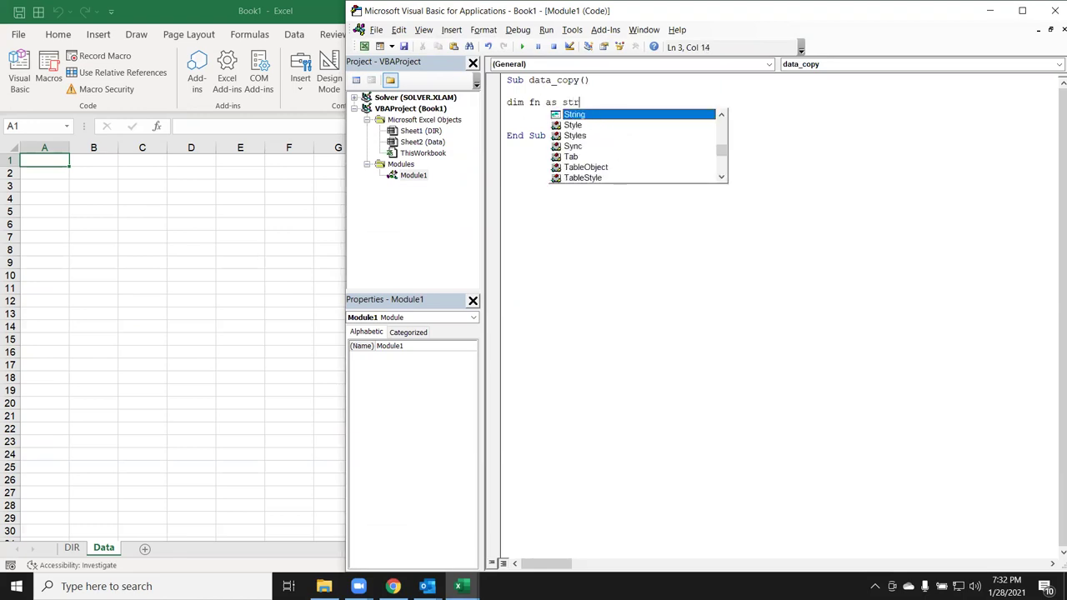
key(Tab)
key(Return)
key(Return)
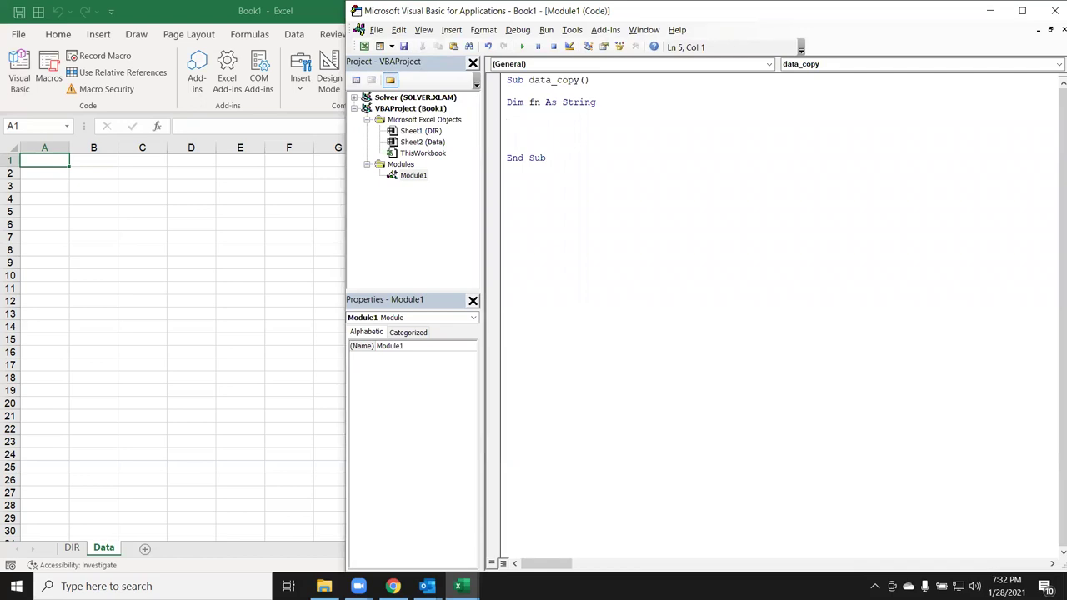
Add the line fn=dir("E:\Data\DIR\*.xls*",vbNormal).
text(fn)
text(=dir)
text(()
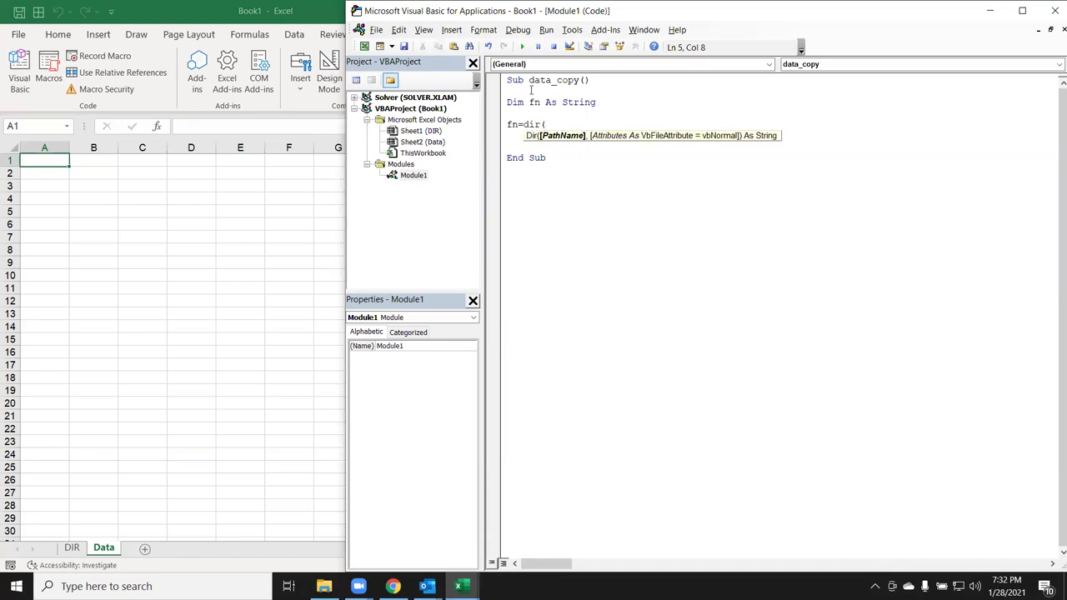
text("E:\Data\DIR)
text(\*.xls)
text(*",)
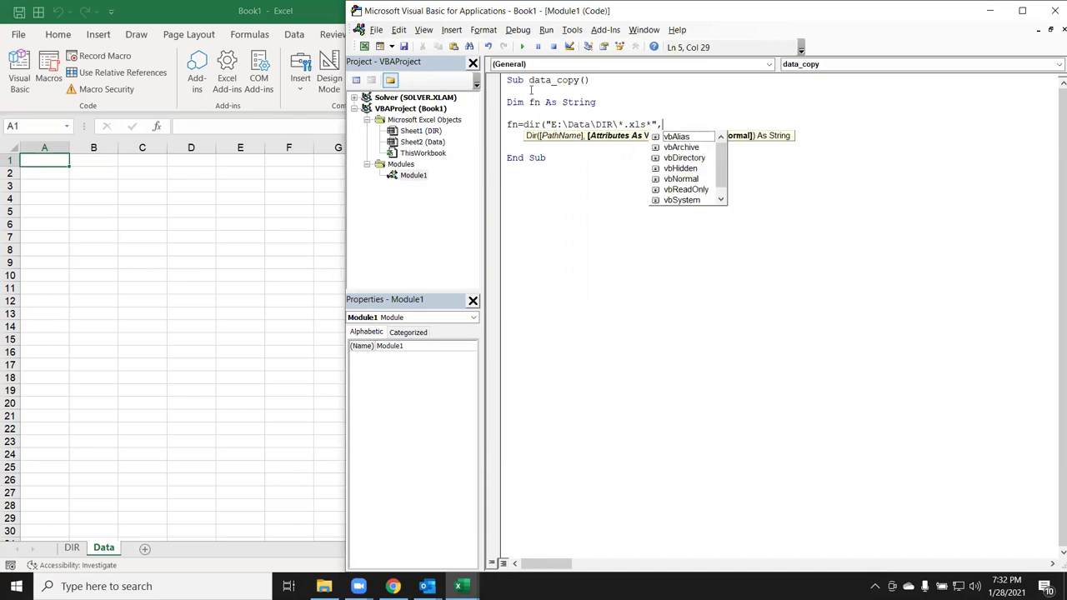
key(Down)
key(Down)
key(Down)
key(Down)
key(Tab)
text())
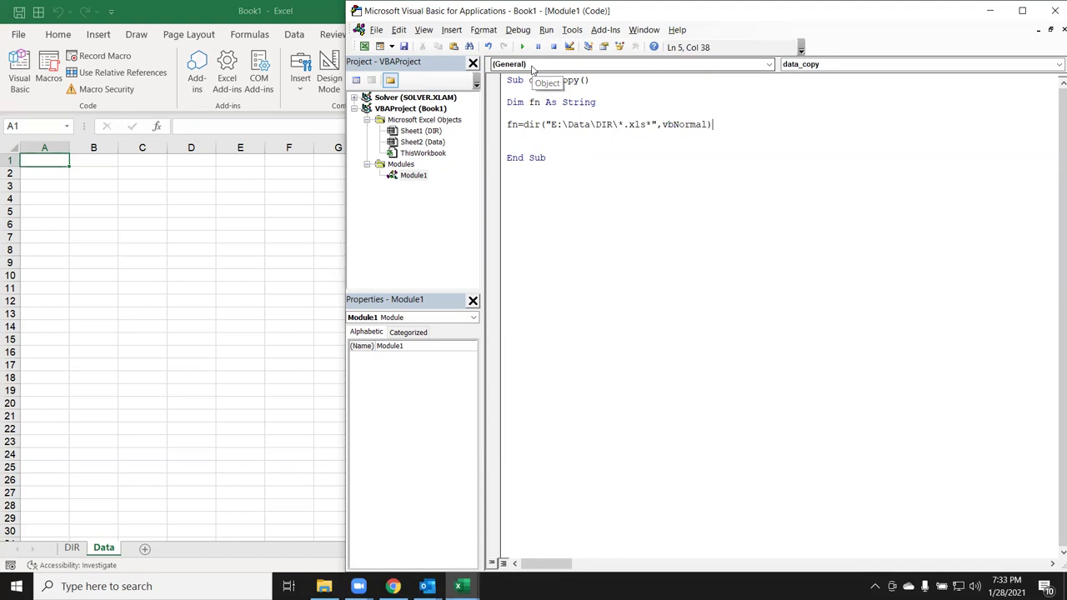
Highlight the vbNormal attribute and open a blank line below the Dir line.
click(587, 140)
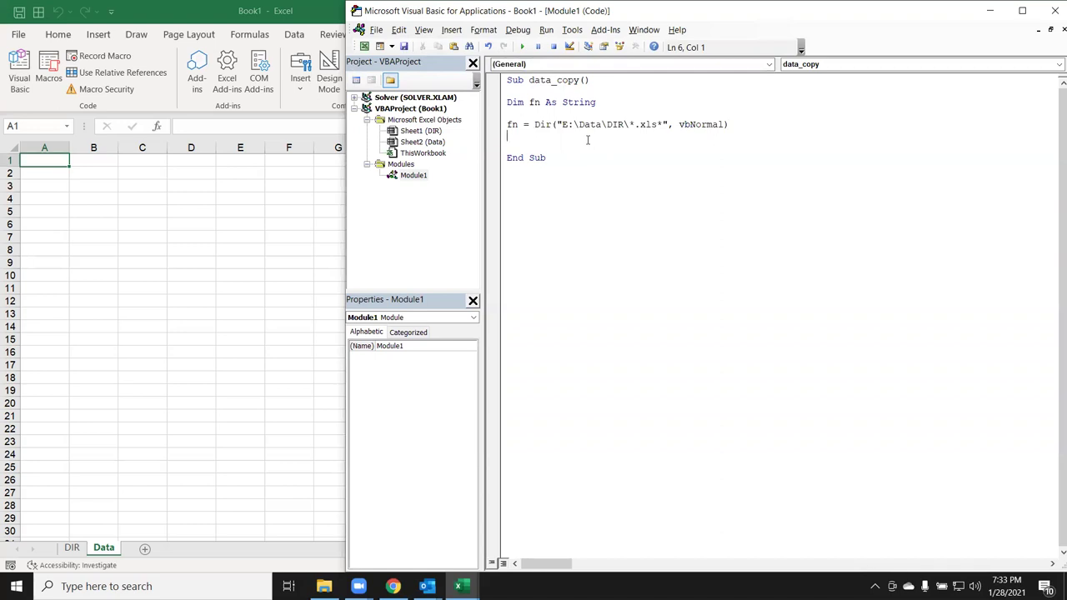
double_click(690, 124)
key(Down)
key(Return)
key(Up)
key(Up)
key(shift+Down)
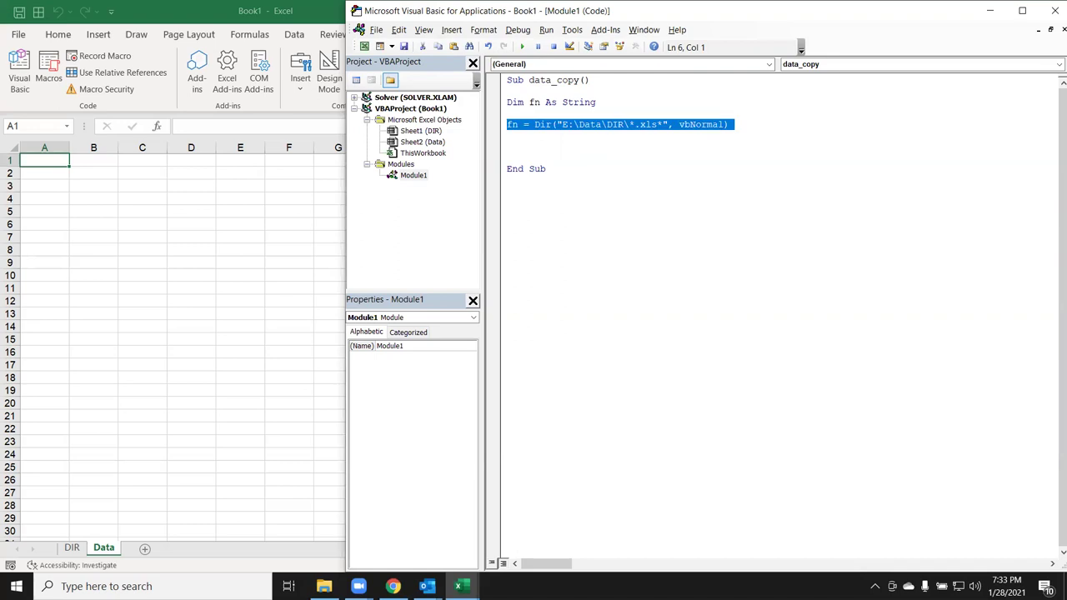
key(Right)
key(Return)
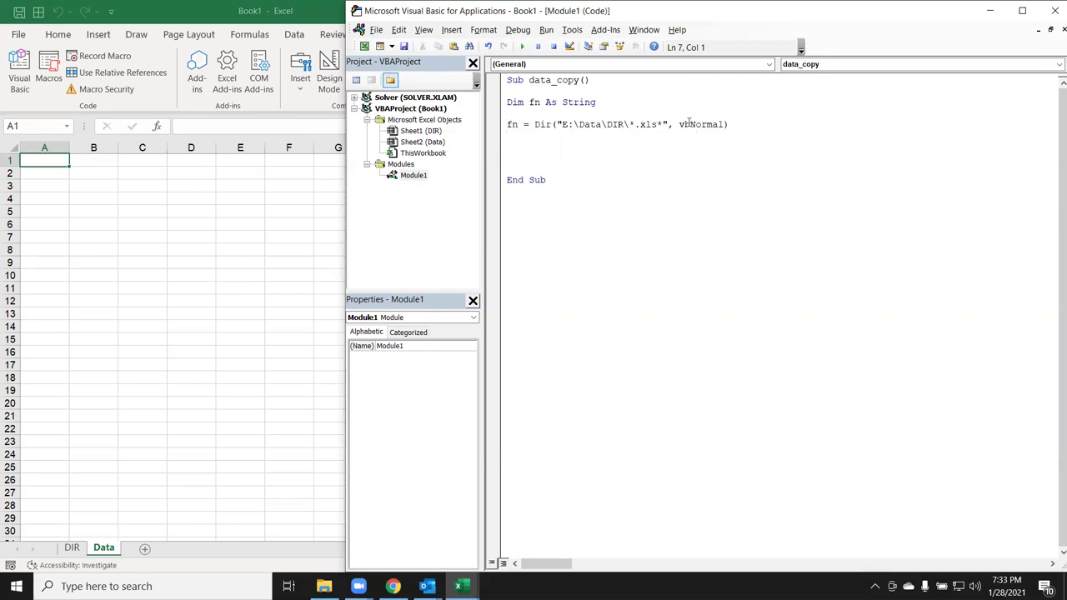
key(Up)
key(Up)
key(Right)
key(Right)
key(Right)
key(Right)
key(Right)
key(shift+Right)
key(shift+Right)
key(Left)
key(Left)
key(Left)
key(Down)
key(Return)
Write Range("A65000").End(xlUp).Offset(1, 0).Value = fn on the new line.
text(range()
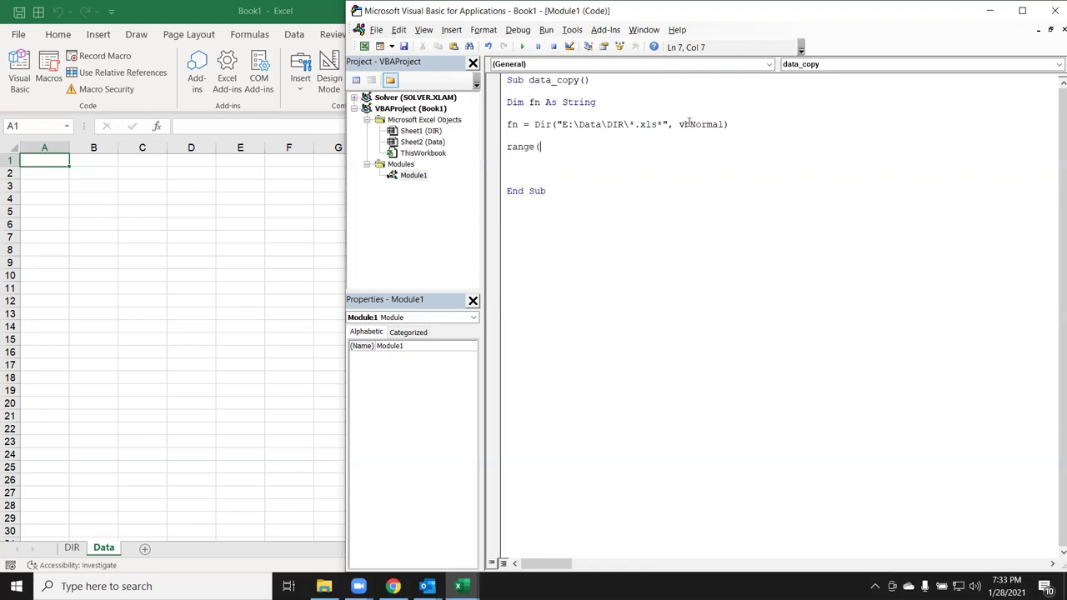
text("A65000")
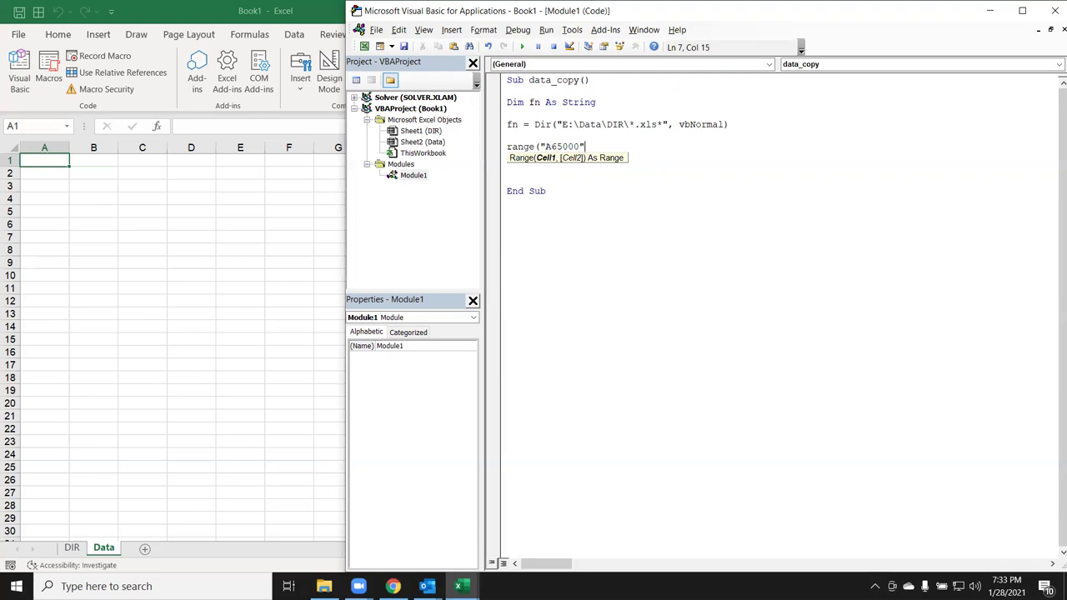
text().d)
key(Down)
key(Up)
key(BackSpace)
text(en)
key(Tab)
text(()
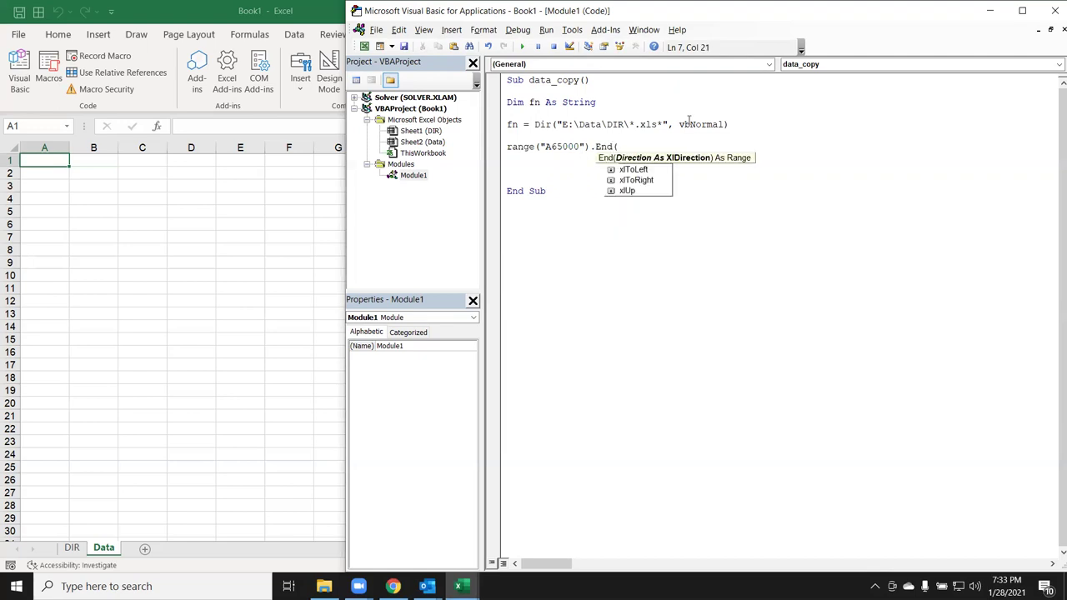
text(xlUp).of)
key(Tab)
text((1,0)
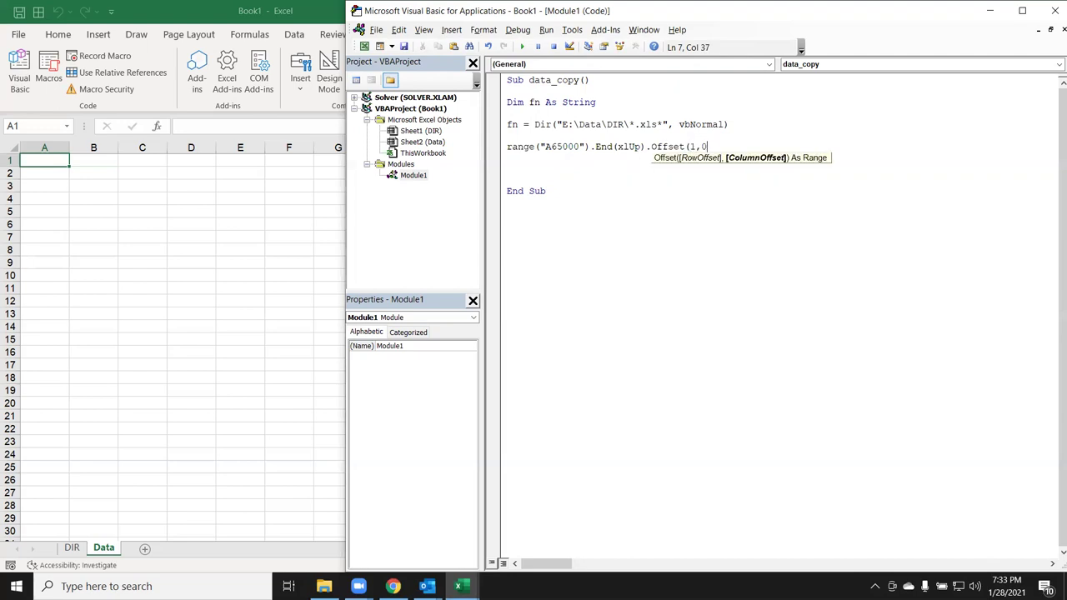
text())
text(.valu)
key(Tab)
text(= )
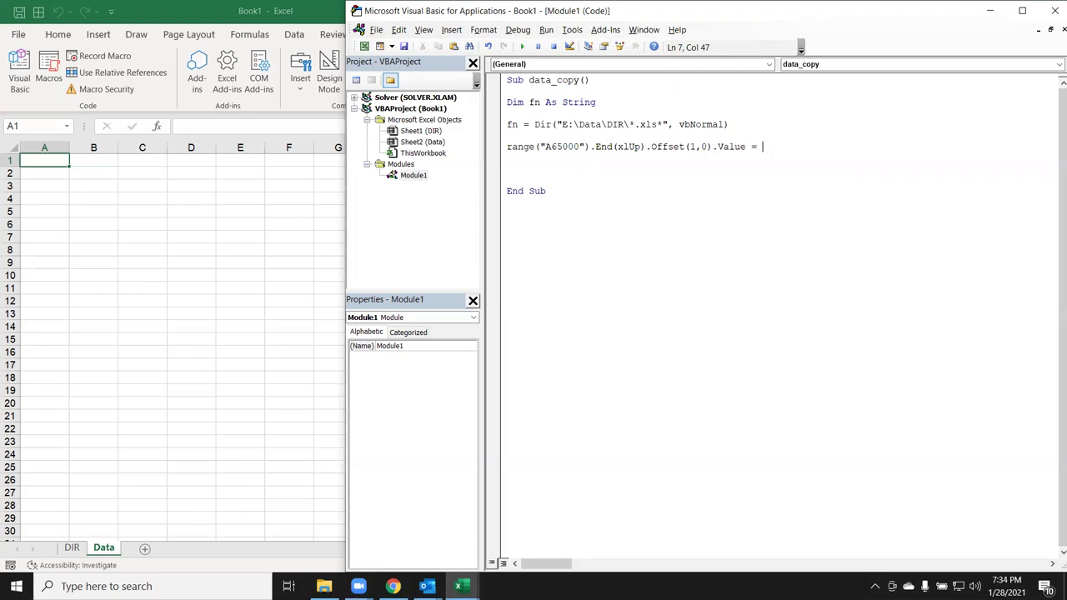
text(fn)
key(Return)
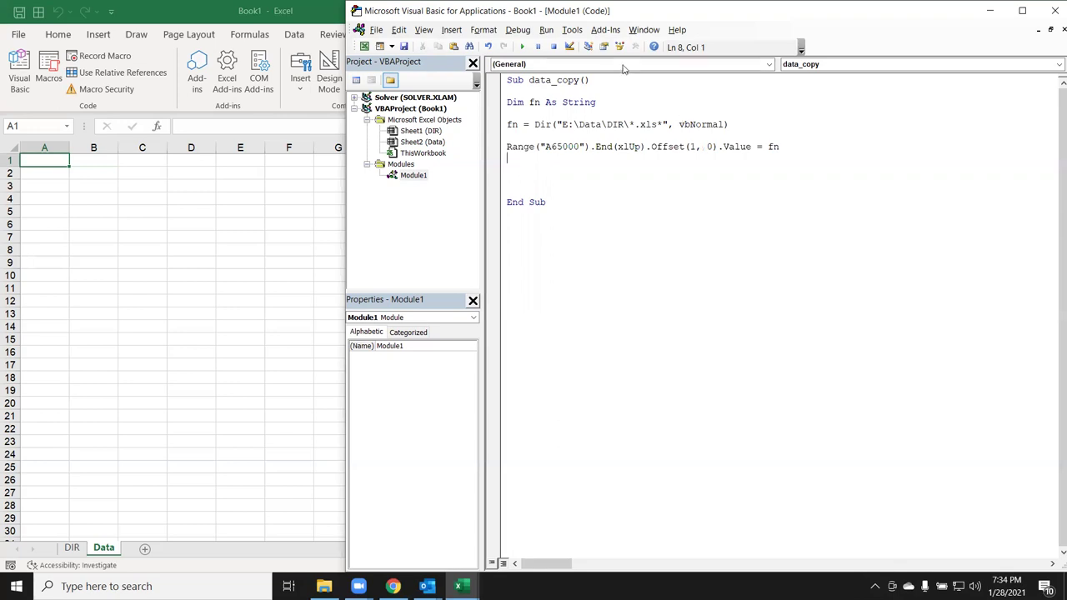
Test-run the macro, then add the line fn = Dir() to fetch the next file.
click(521, 47)
text(fn=dir())
key(Down)
key(Up)
Duplicate the Range write line below fn = Dir().
click(508, 147)
key(shift+Down)
key(ctrl+c)
key(Down)
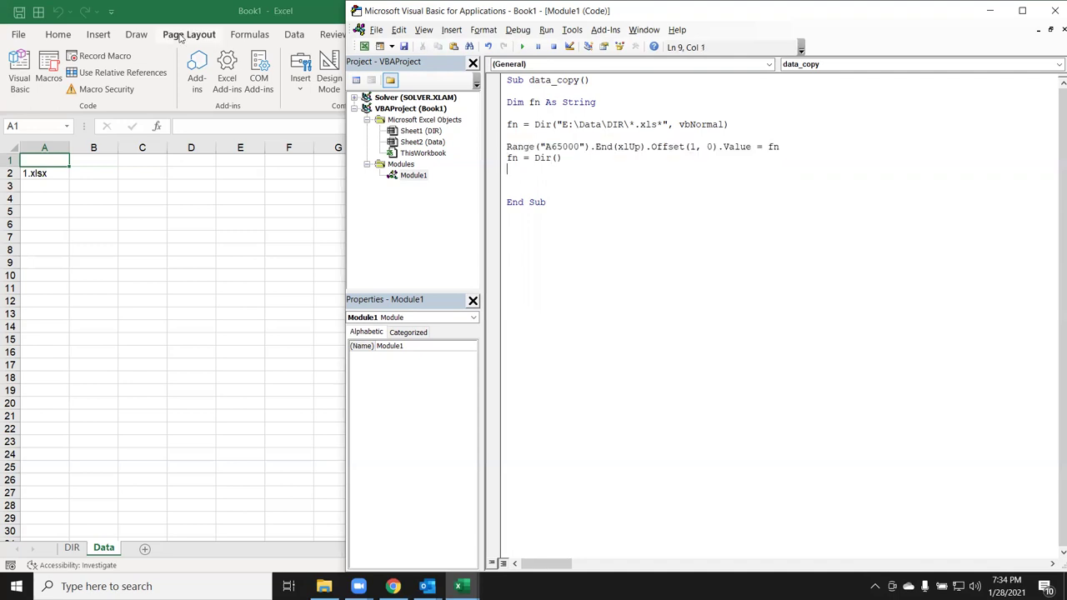
key(Return)
key(ctrl+v)
key(Down)
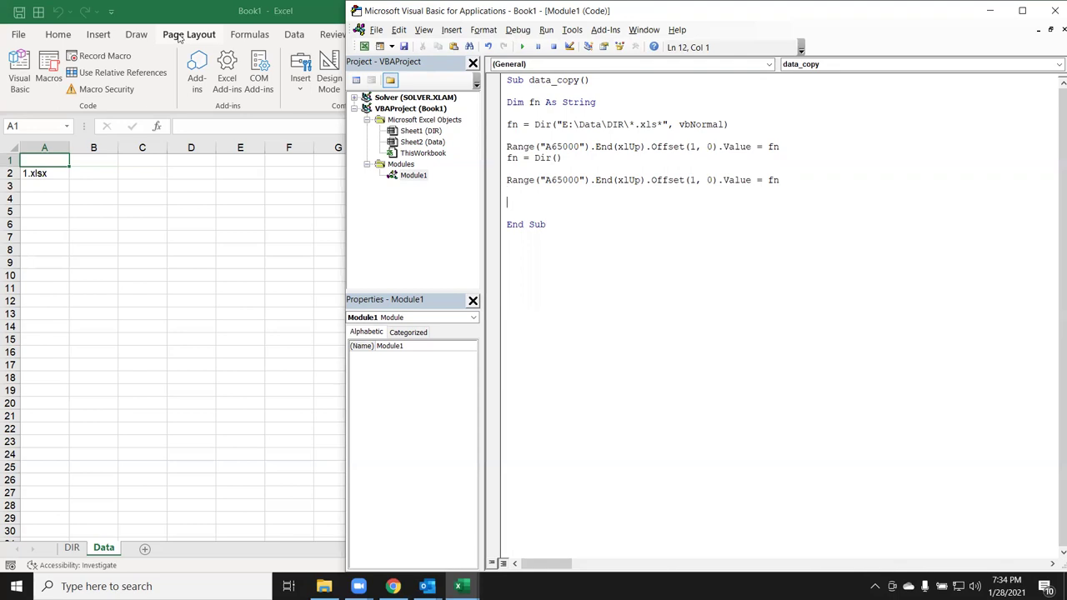
Rerun the macro, clear the listed names in A2:A4, and return to the code.
click(522, 47)
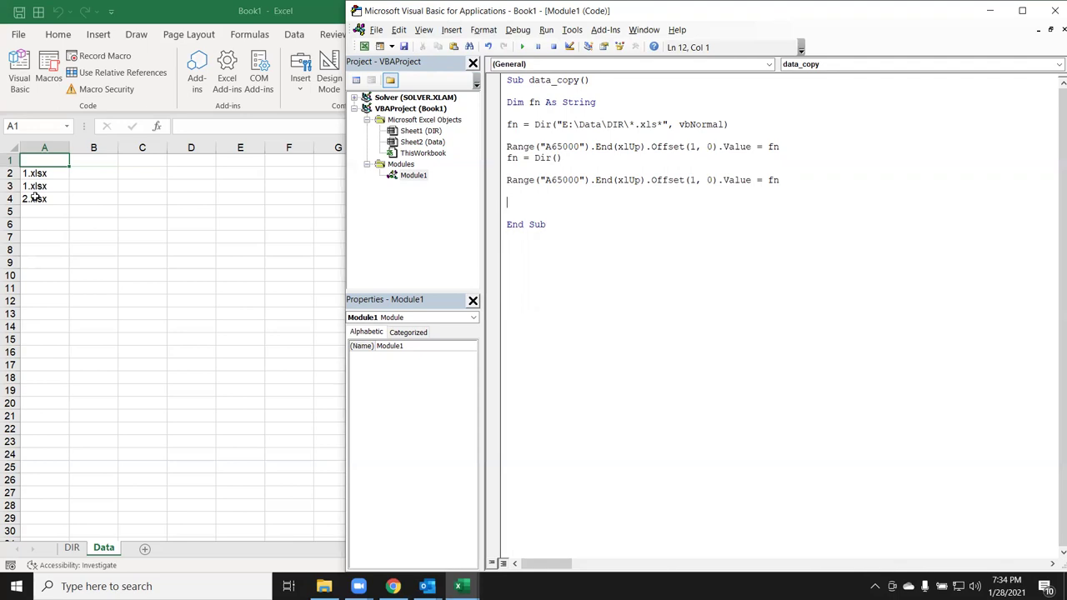
drag(33, 197, 44, 176)
key(Delete)
key(alt+F11)
click(505, 136)
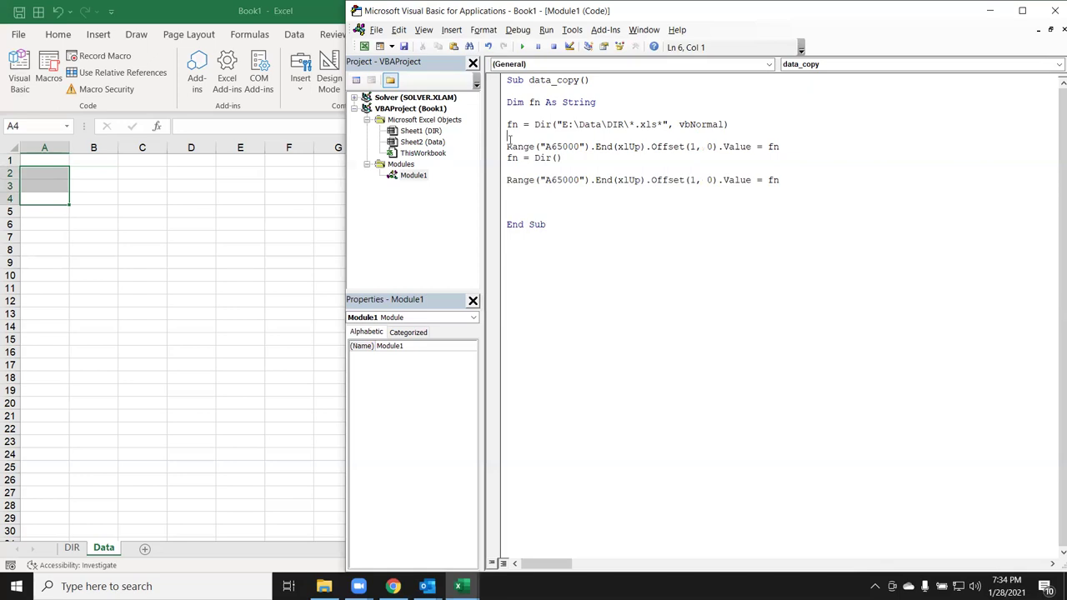
click(521, 46)
click(524, 205)
click(38, 197)
key(alt+F11)
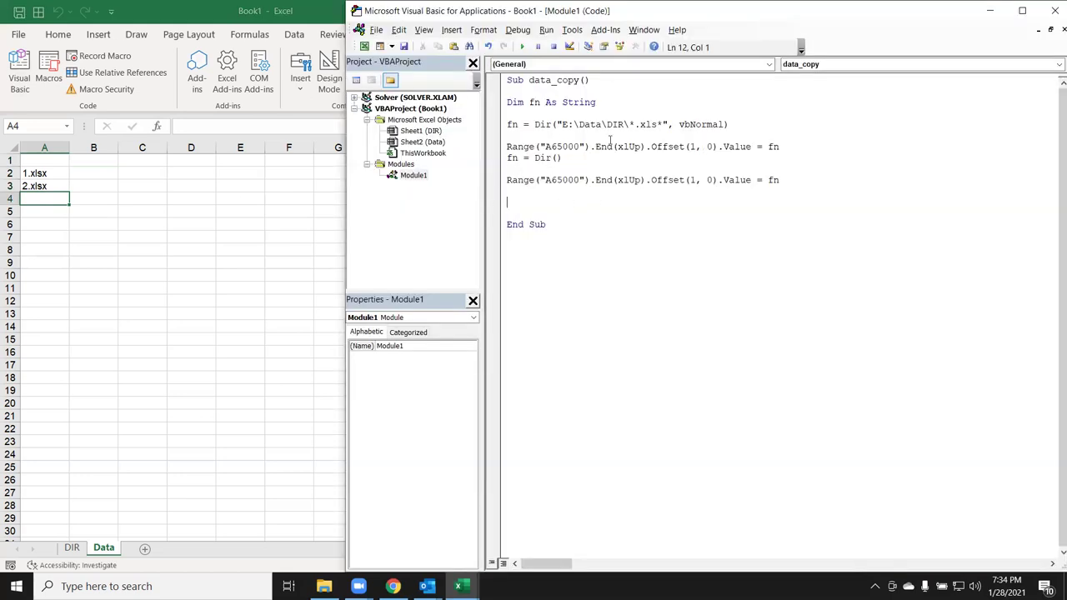
Copy the fn = Dir() line under the Range copy and repeat the pair a third time.
key(shift+Up)
key(shift+Up)
key(ctrl+c)
key(Down)
key(Down)
key(Down)
key(ctrl+v)
key(shift+Up)
key(shift+Up)
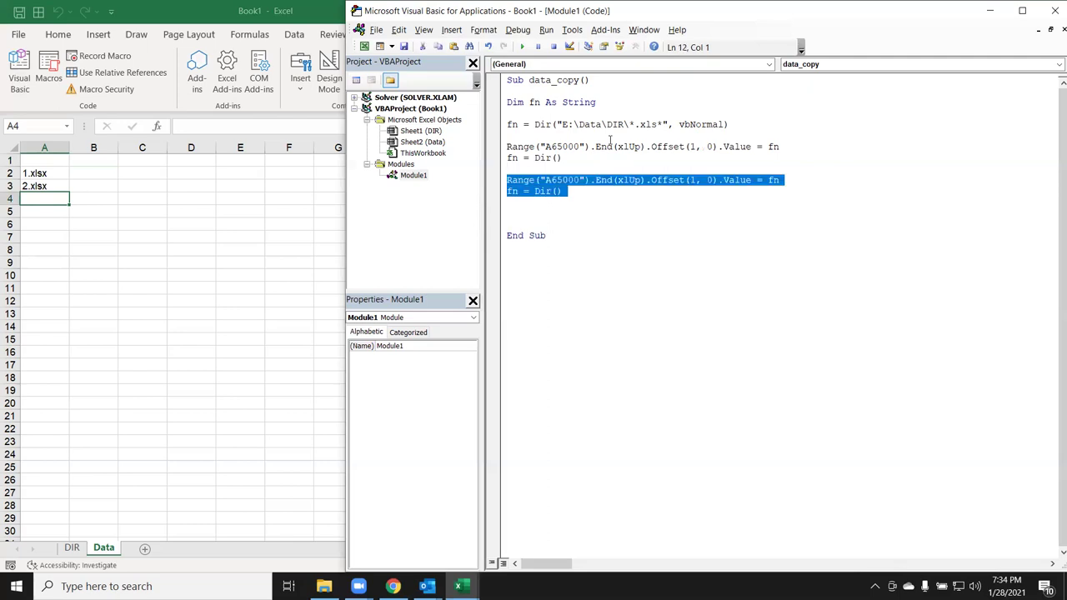
key(ctrl+c)
key(Down)
key(ctrl+v)
key(Down)
key(Down)
Paste two more Range and Dir() blocks, giving five pairs.
key(Return)
key(Return)
key(Up)
key(Up)
key(Up)
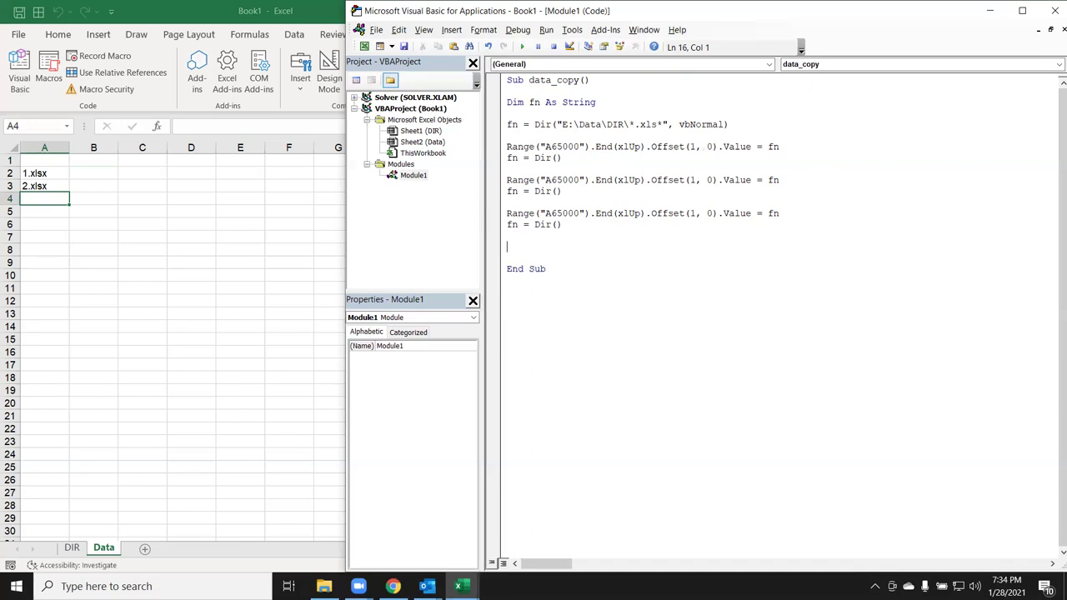
key(ctrl+v)
key(Down)
key(Return)
key(ctrl+v)
Run the five-block macro, delete the listed names in A2:A8, and go back to the code.
click(621, 173)
click(522, 48)
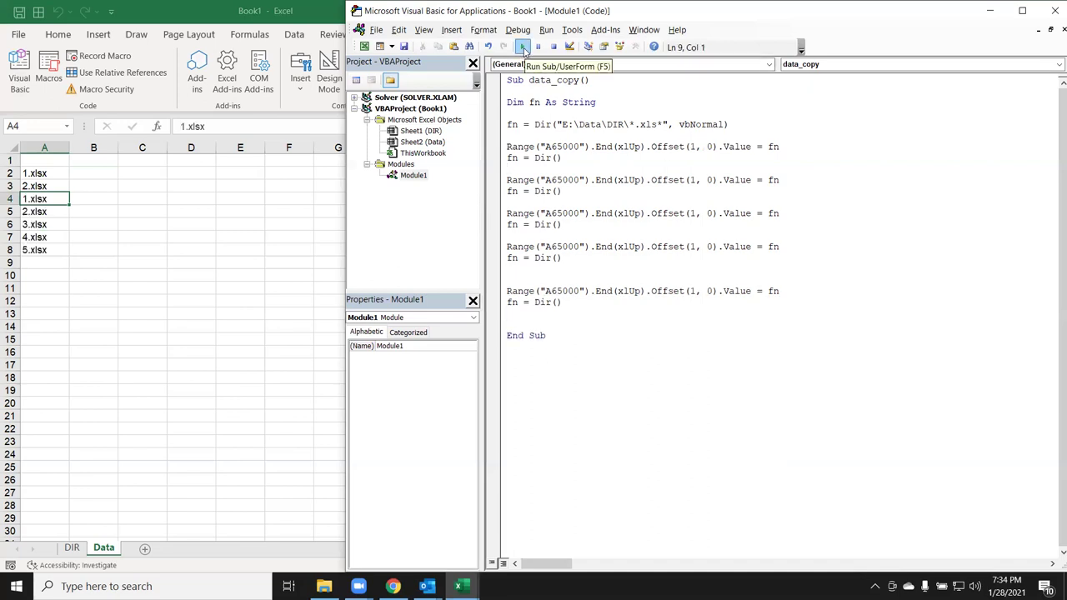
click(47, 247)
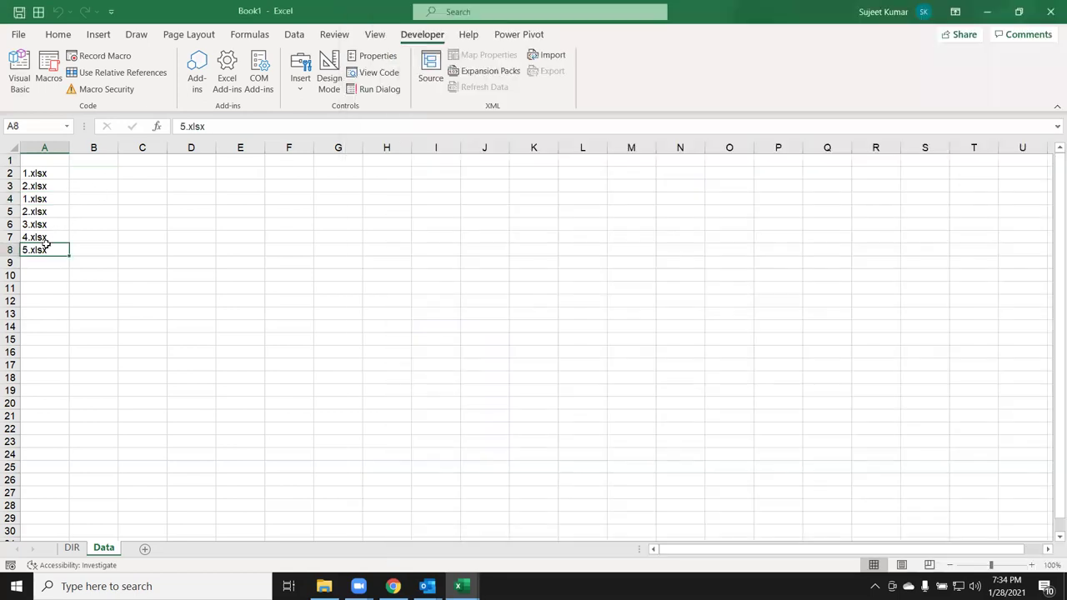
drag(47, 245, 58, 170)
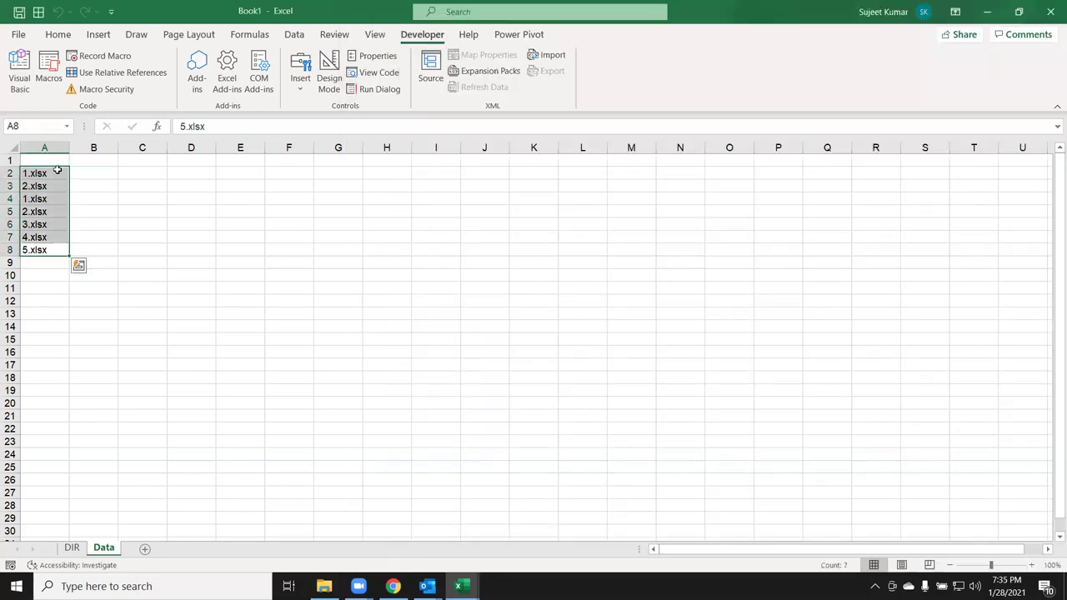
key(Delete)
key(alt+F11)
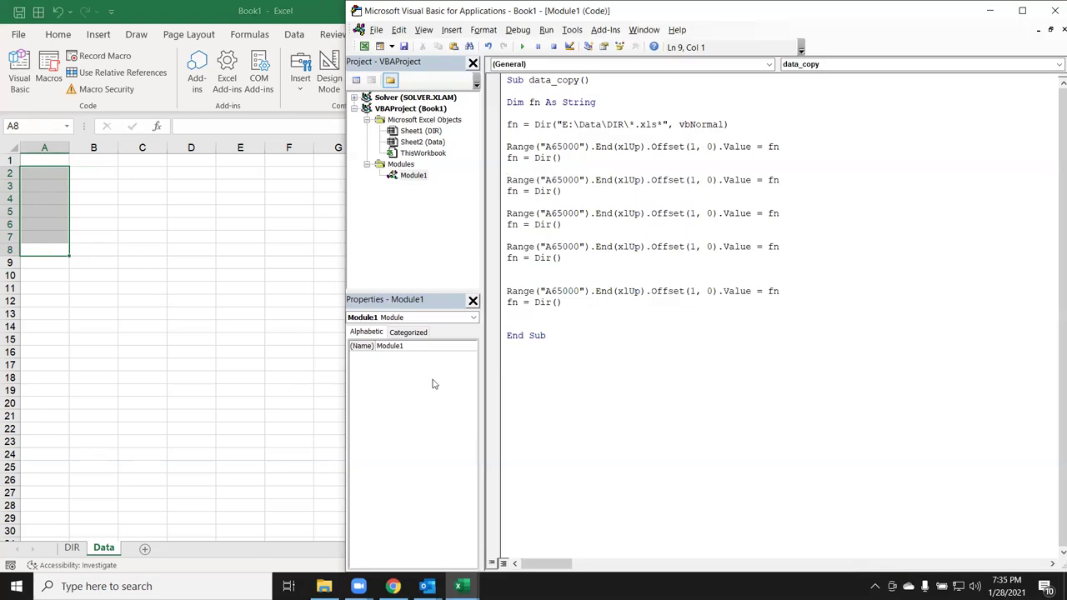
double_click(513, 304)
Delete the duplicated Range and Dir() blocks, keeping a single pair.
click(564, 157)
drag(564, 157, 534, 157)
key(Left)
key(Down)
key(Down)
key(Left)
key(Left)
key(Left)
key(Left)
key(shift+Down)
key(shift+Down)
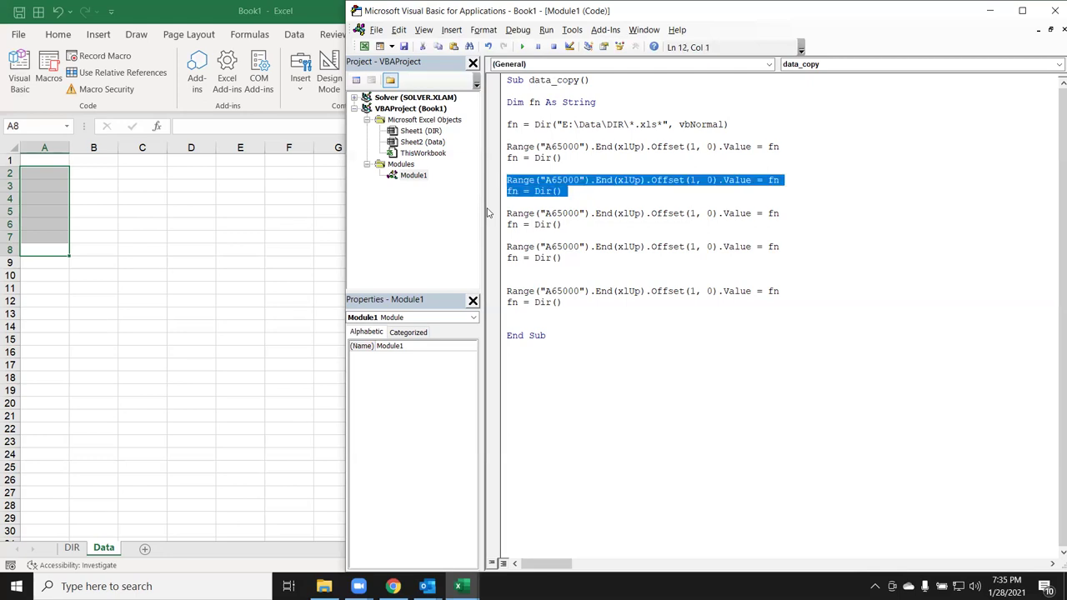
key(shift+Down)
key(shift+Down)
key(shift+Down)
key(shift+Down)
key(Delete)
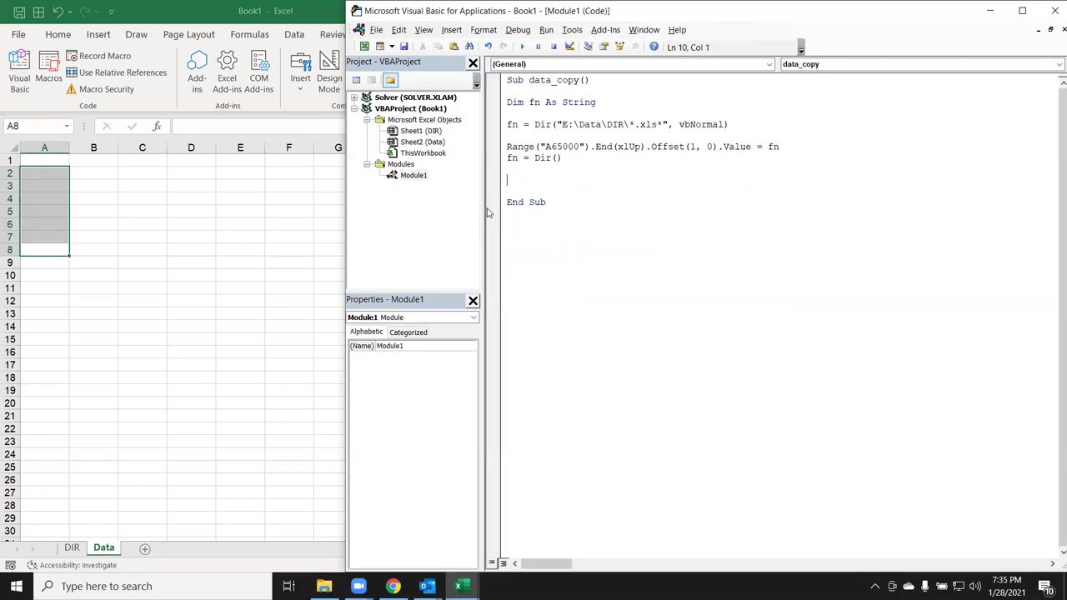
Wrap the remaining pair in a Do While fn <> "" … Loop.
key(Up)
key(Up)
key(Up)
key(Return)
key(Up)
key(Return)
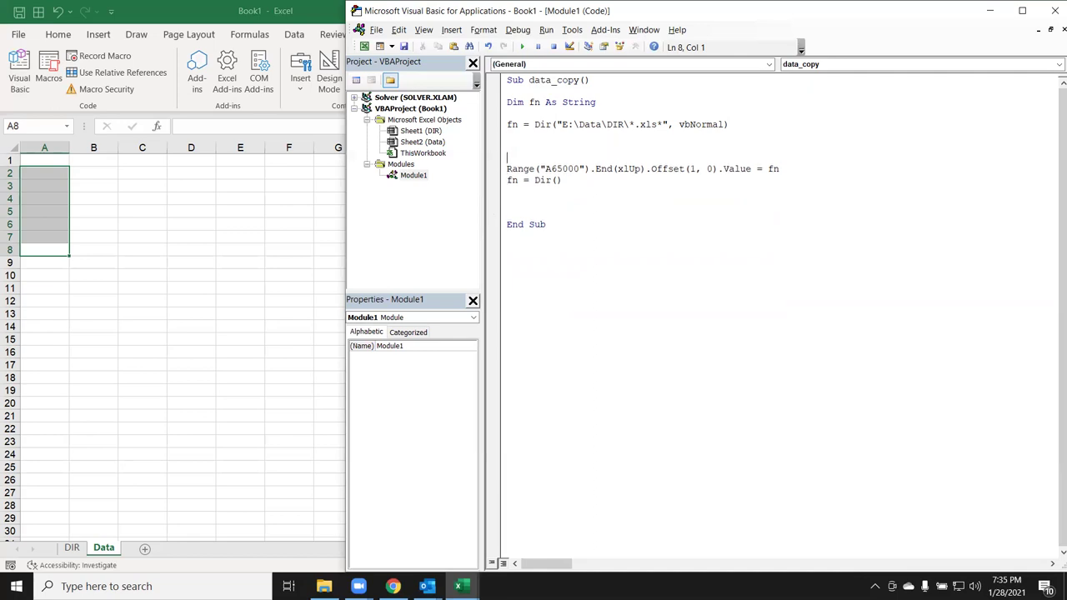
key(Up)
text(do while fn)
text( <> "")
key(Down)
key(Down)
key(Down)
key(Down)
text(loop)
click(604, 226)
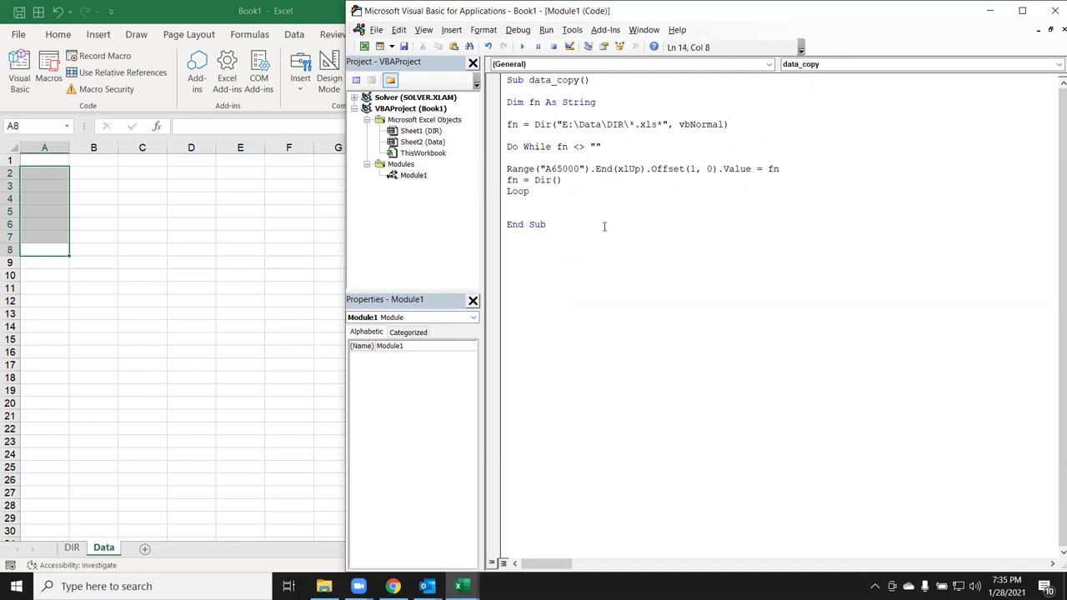
Run data_copy and select the listed file names in column A.
click(572, 158)
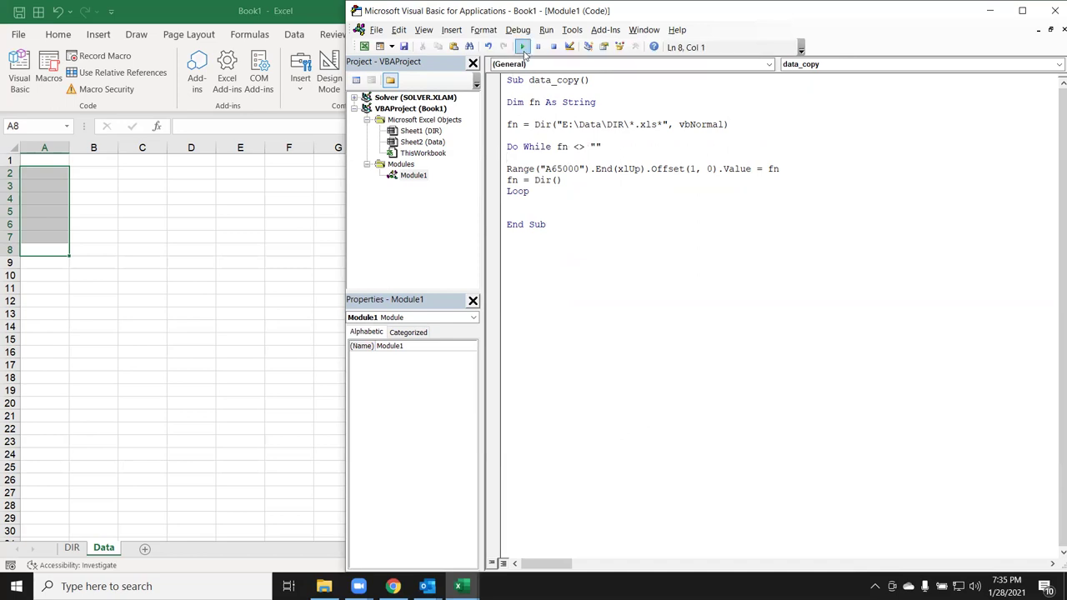
click(522, 47)
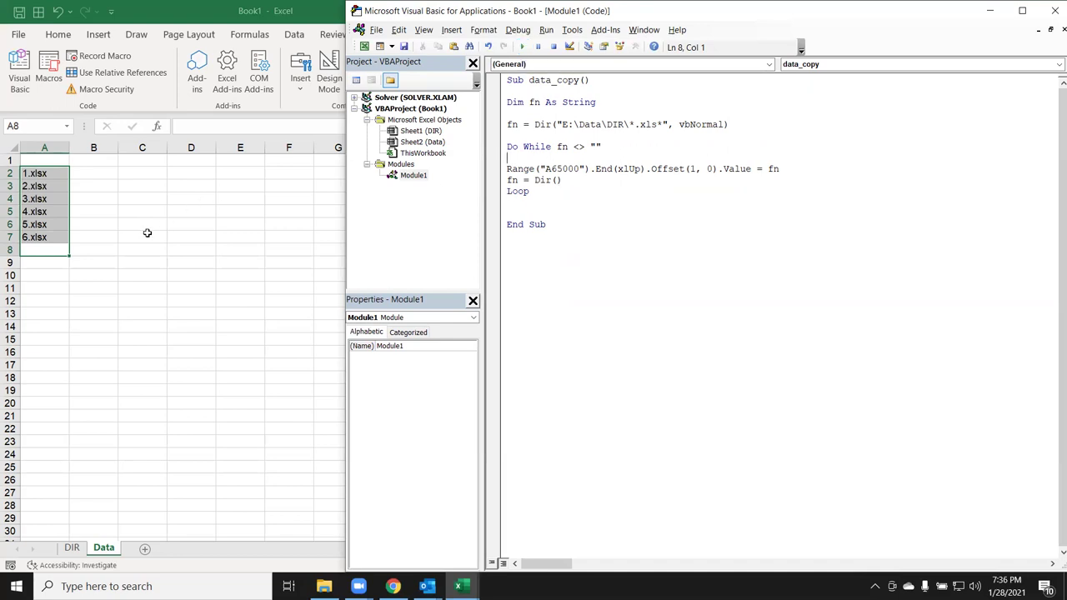
drag(29, 239, 34, 164)
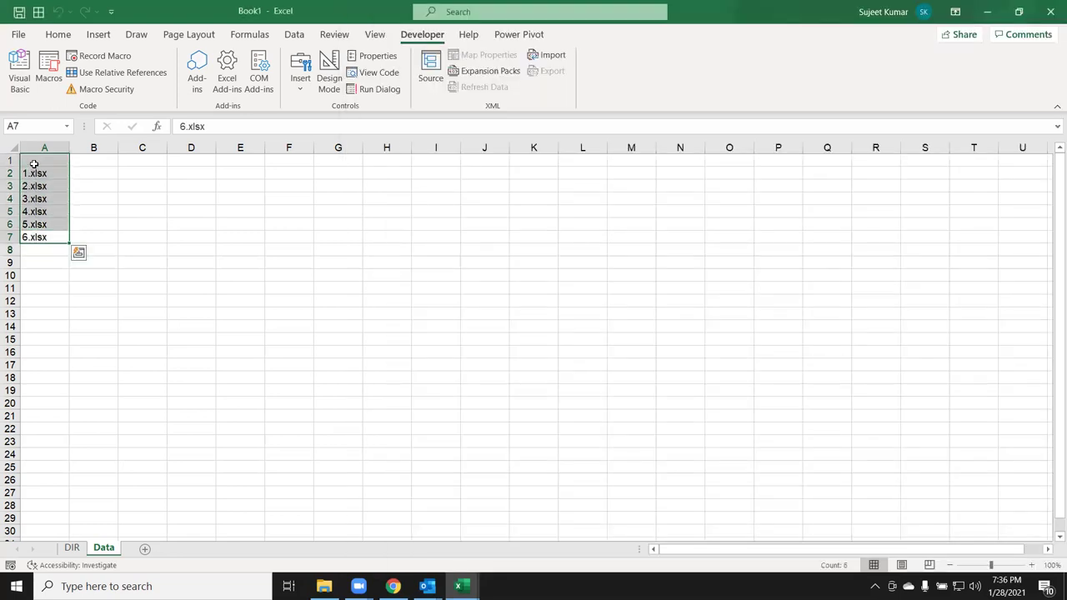
Clear the listed names in Excel, then cut the Range listing line from the loop.
key(Delete)
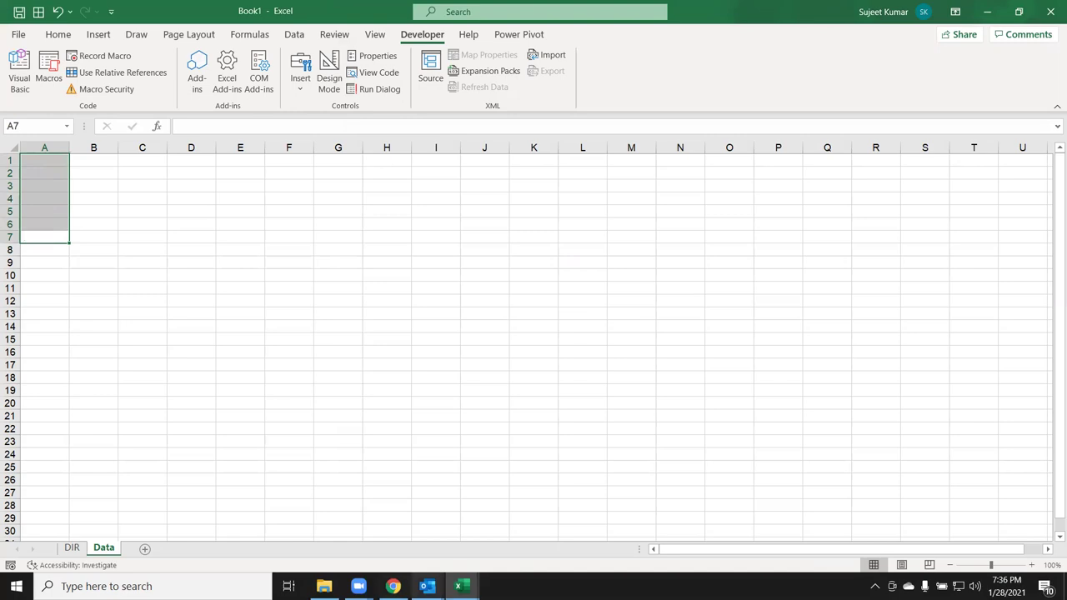
click(460, 586)
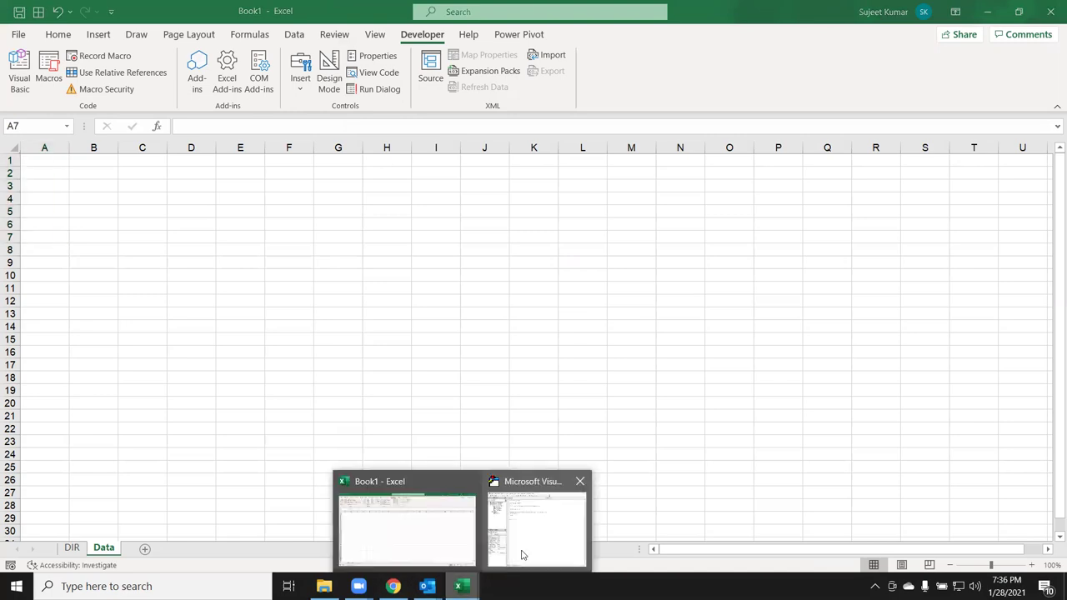
click(523, 556)
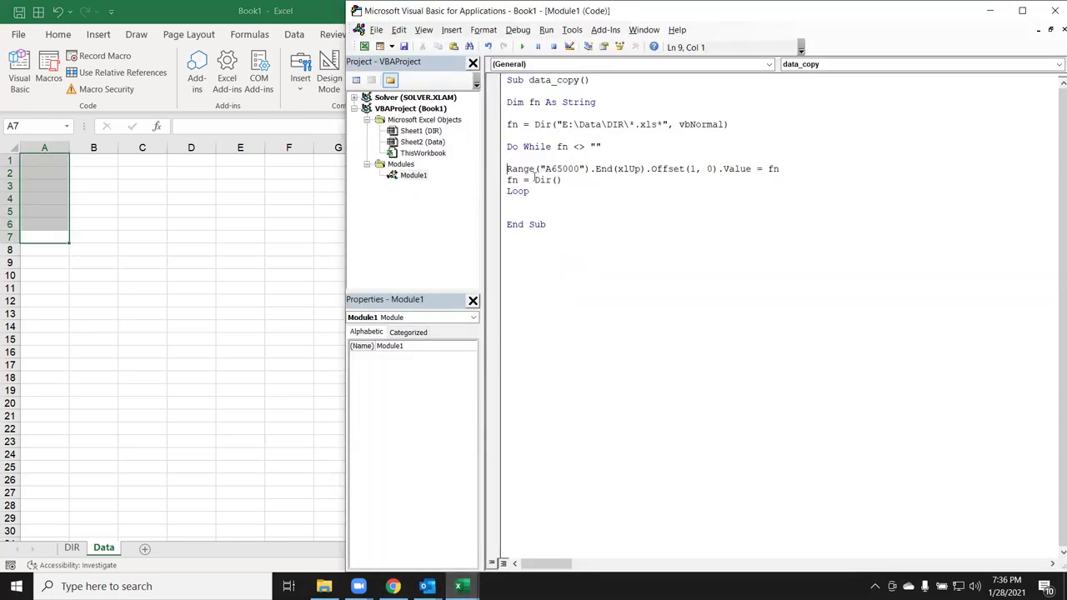
key(shift+Down)
key(ctrl+x)
key(Return)
key(Return)
key(Up)
key(Up)
key(Up)
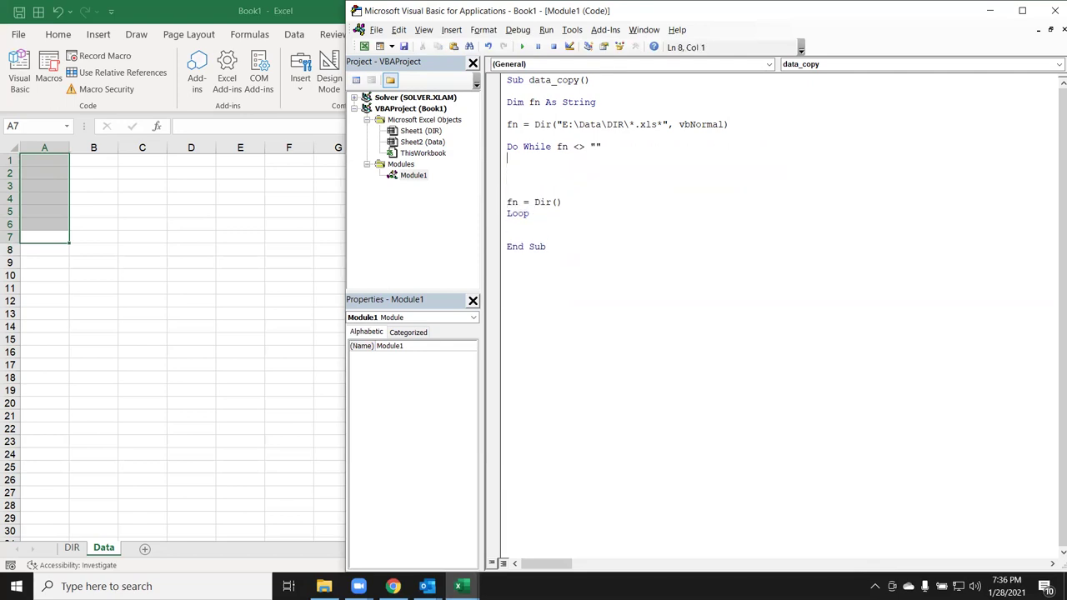
Type Workbooks.Open inside the loop in place of the listing line.
key(Down)
text(workbook)
text(.co)
key(BackSpace)
key(BackSpace)
key(BackSpace)
text(d.op)
key(BackSpace)
key(BackSpace)
key(BackSpace)
key(BackSpace)
text(s)
text(.op)
key(Tab)
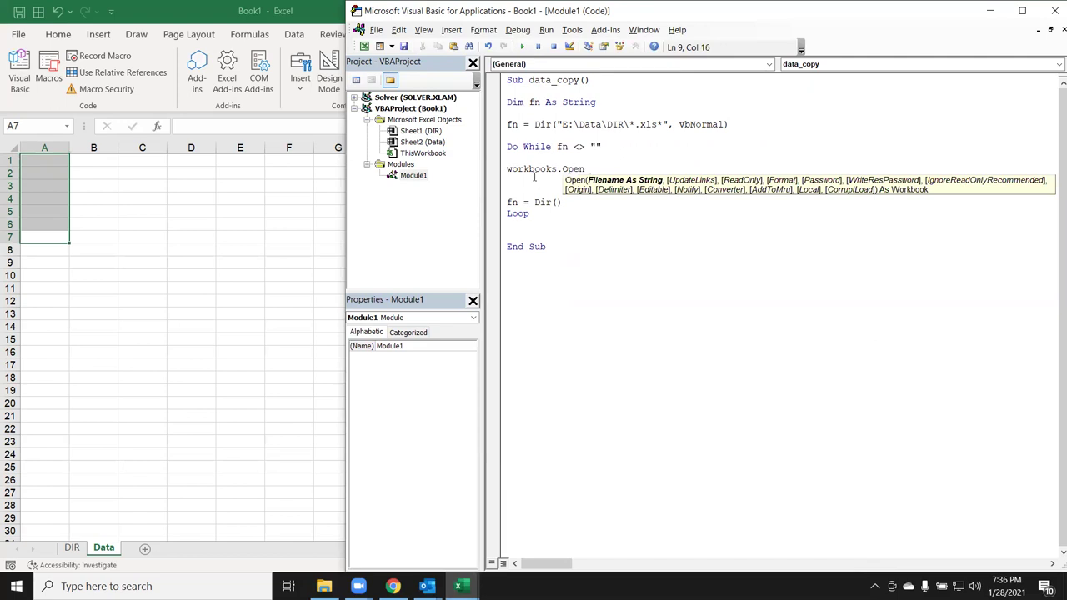
click(177, 213)
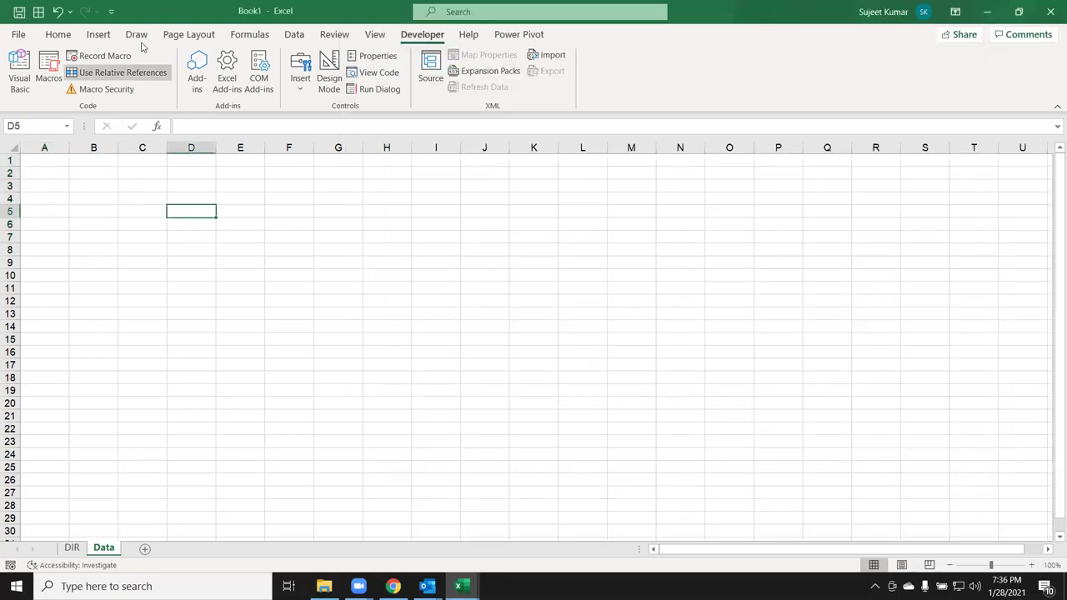
Save Book1 into the Downloads folder under the name DDT, then return to the VBA editor.
click(18, 11)
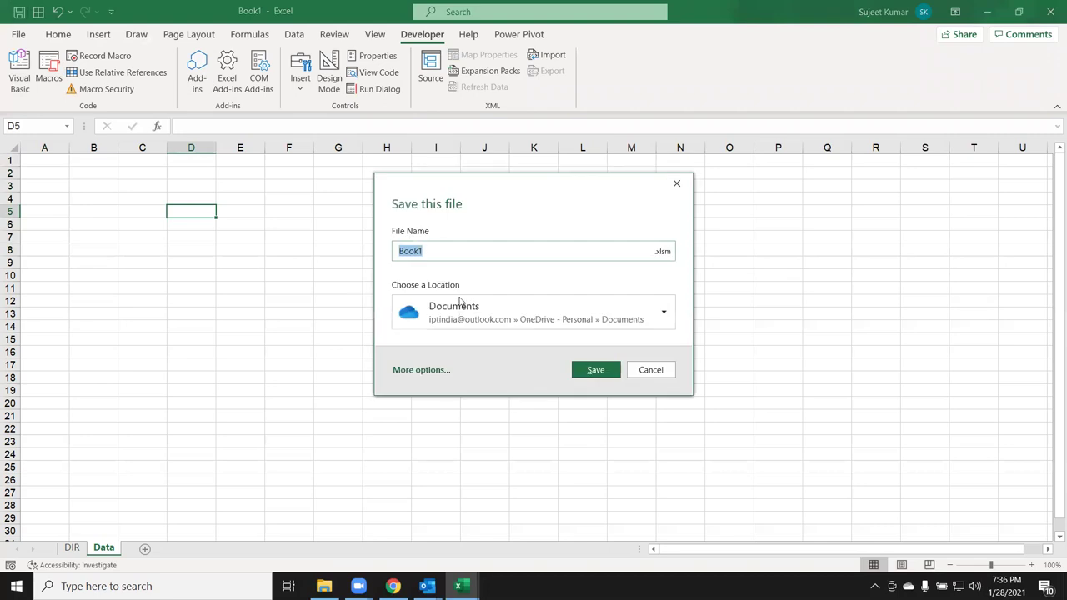
click(465, 320)
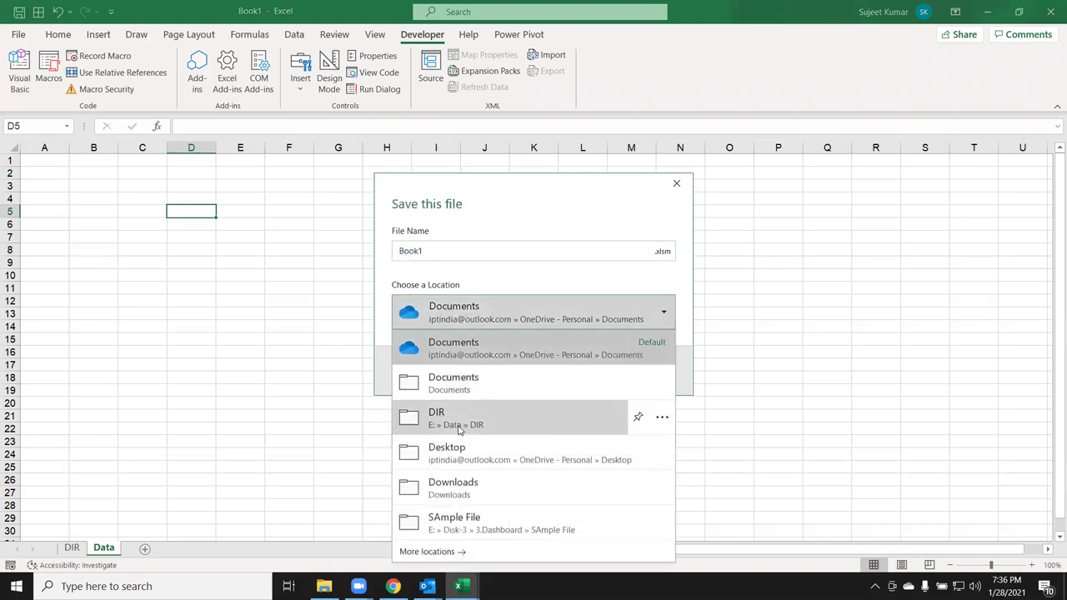
click(454, 488)
double_click(417, 250)
click(417, 250)
double_click(417, 250)
text(DDT)
click(594, 372)
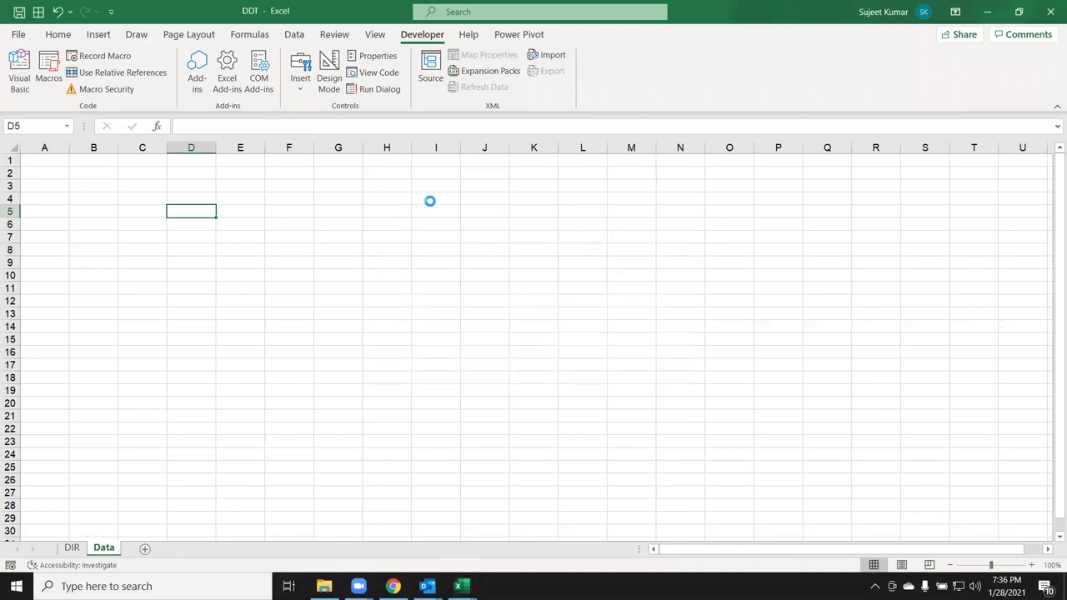
key(alt+Tab)
key(alt+Tab)
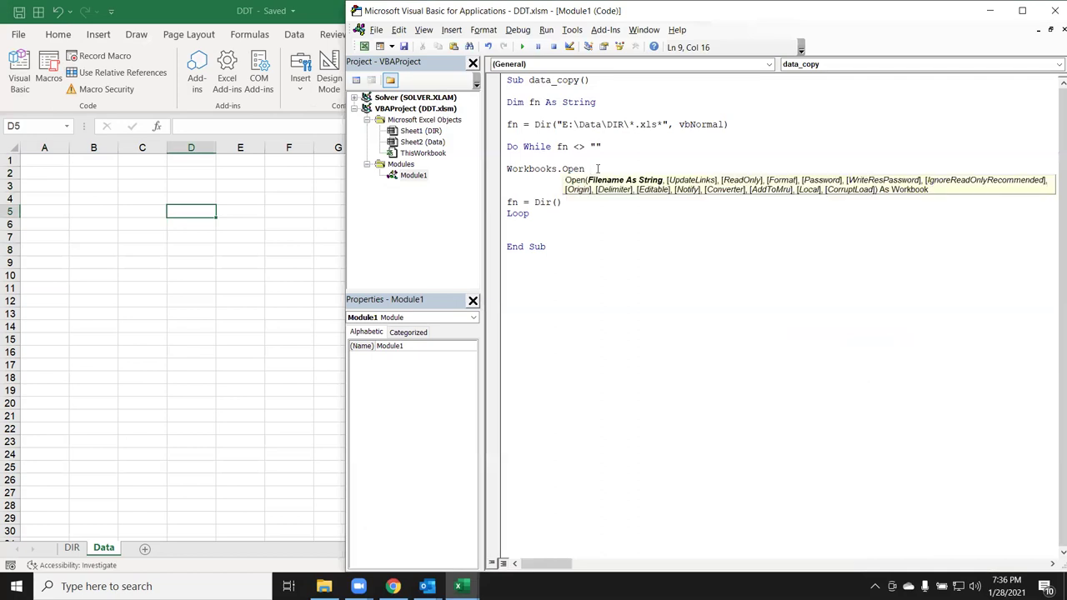
Complete the line Workbooks.Open "E:\Data\DIR\" & fn using the copied folder path.
drag(629, 125, 562, 125)
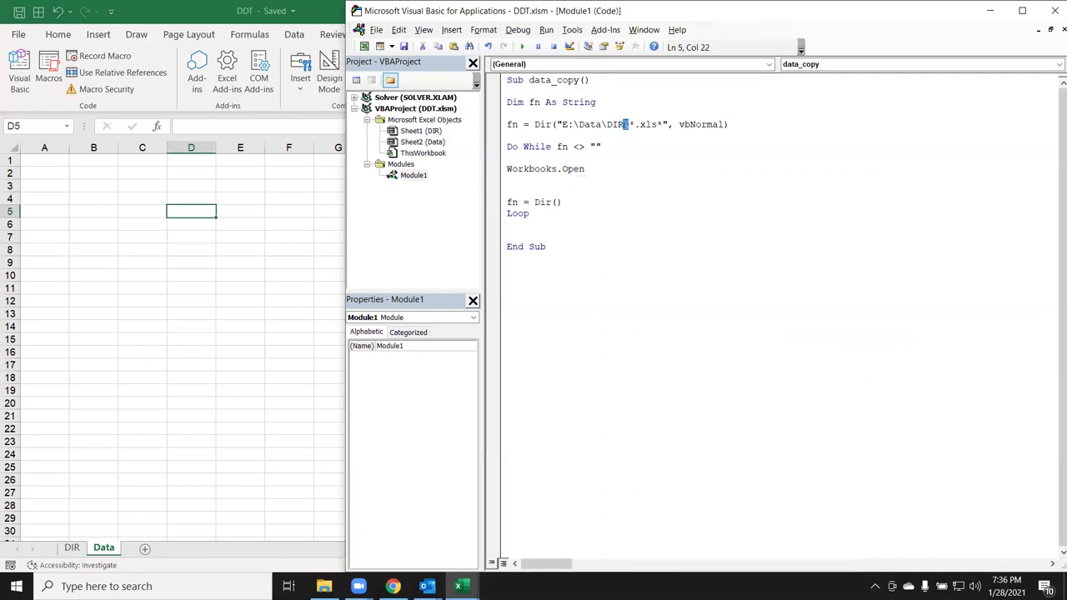
click(608, 178)
text(")
key(ctrl+v)
text(" )
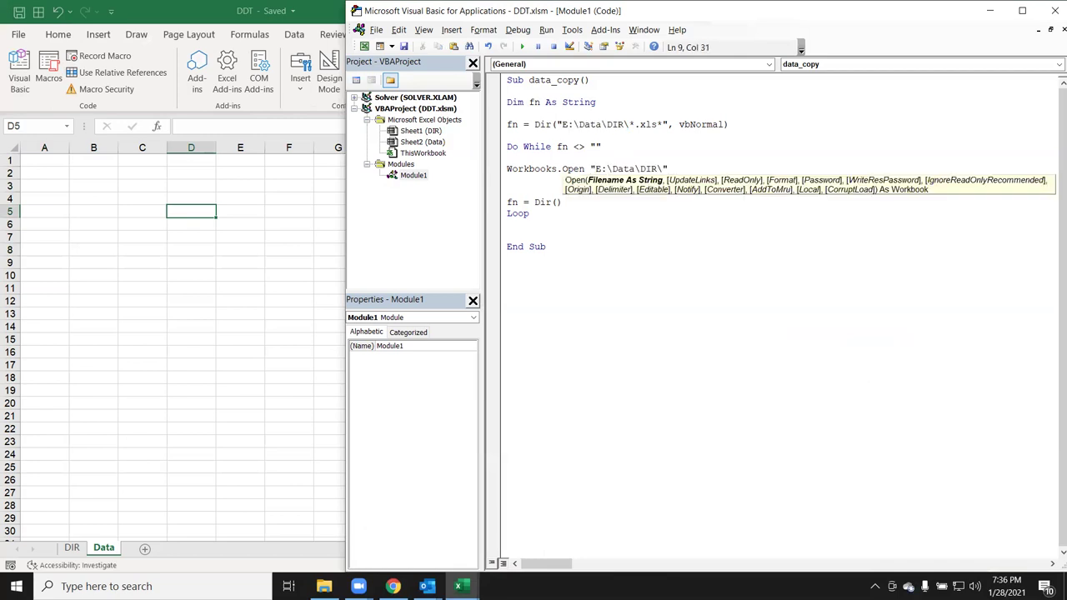
text(& fn)
Add Sheets(1).Select and Range("a1").CurrentRegion.Copy below it.
key(Return)
text(sheets(1)
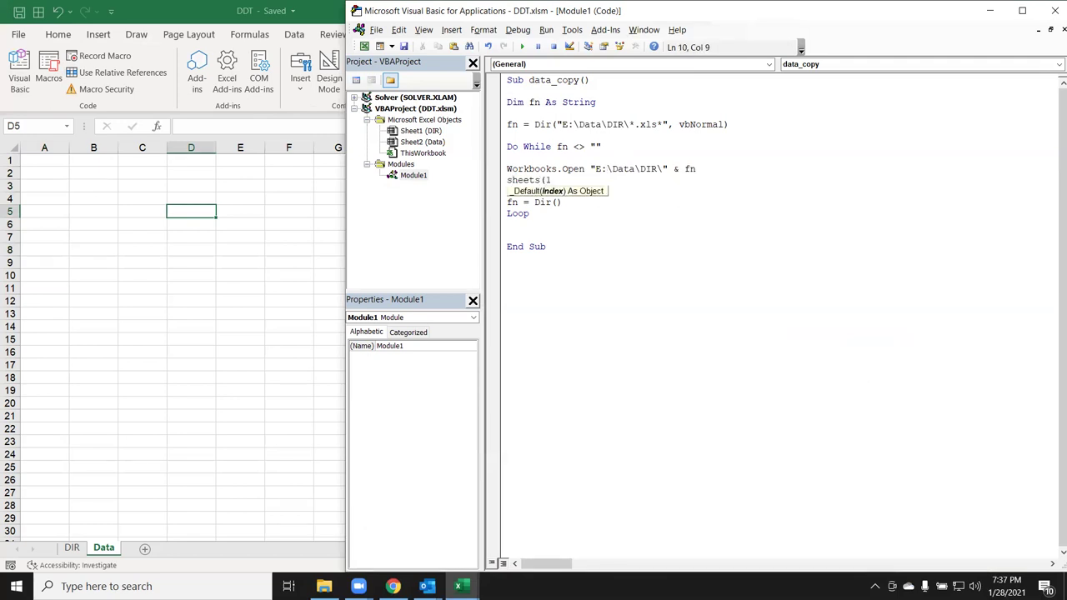
text().select)
key(Return)
text(range()
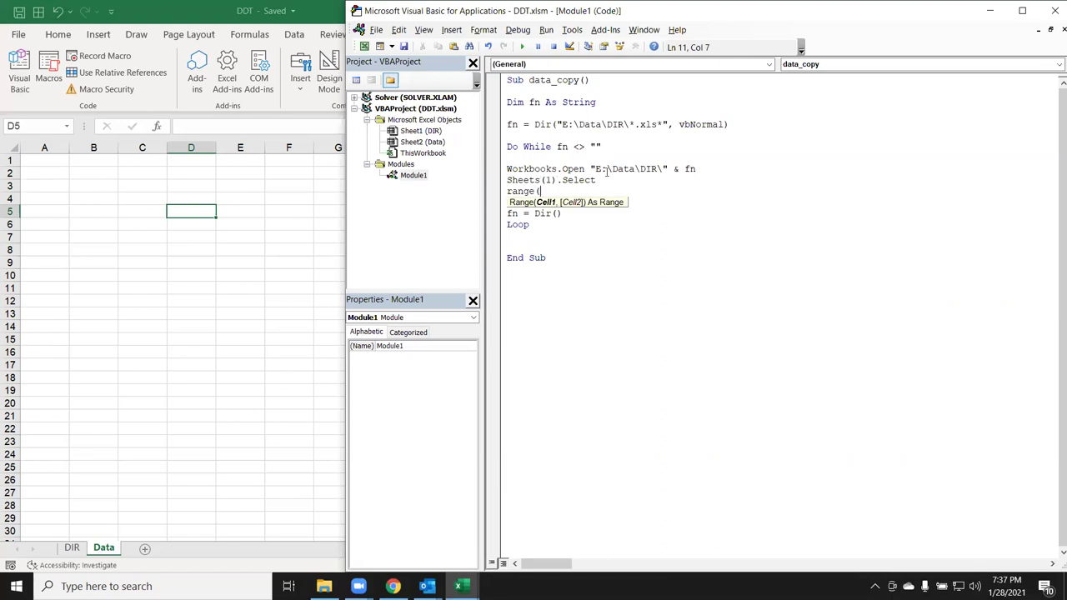
text("a1")
text().cu)
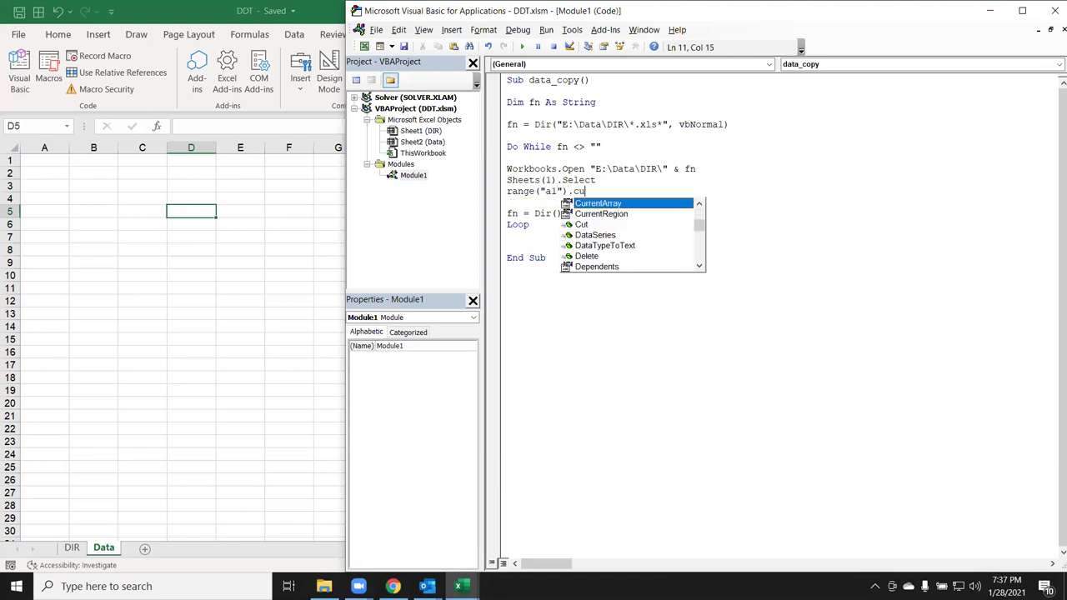
key(Tab)
text(.copy)
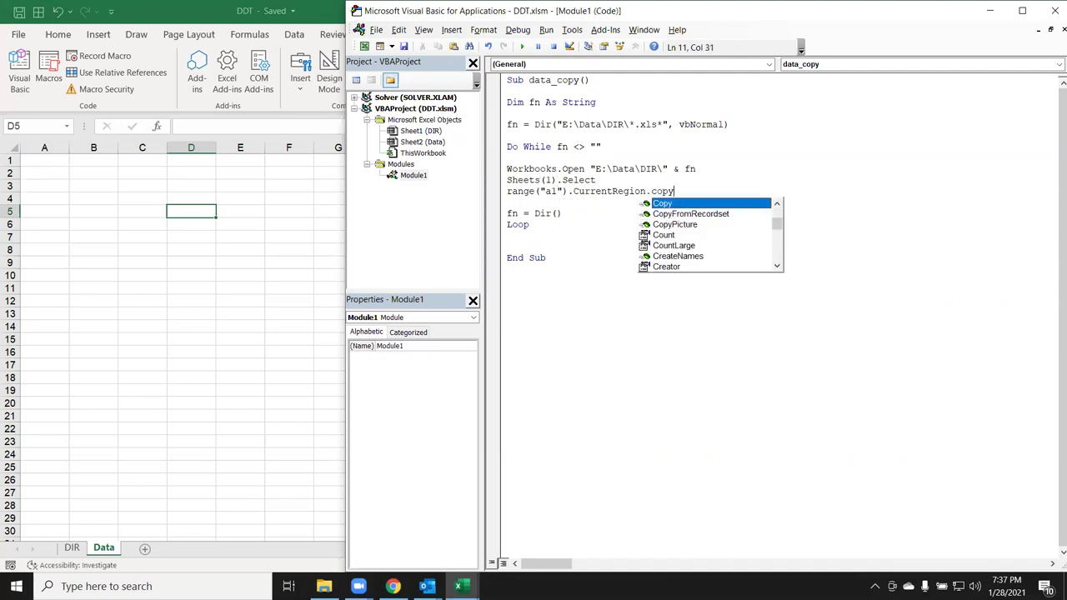
key(Return)
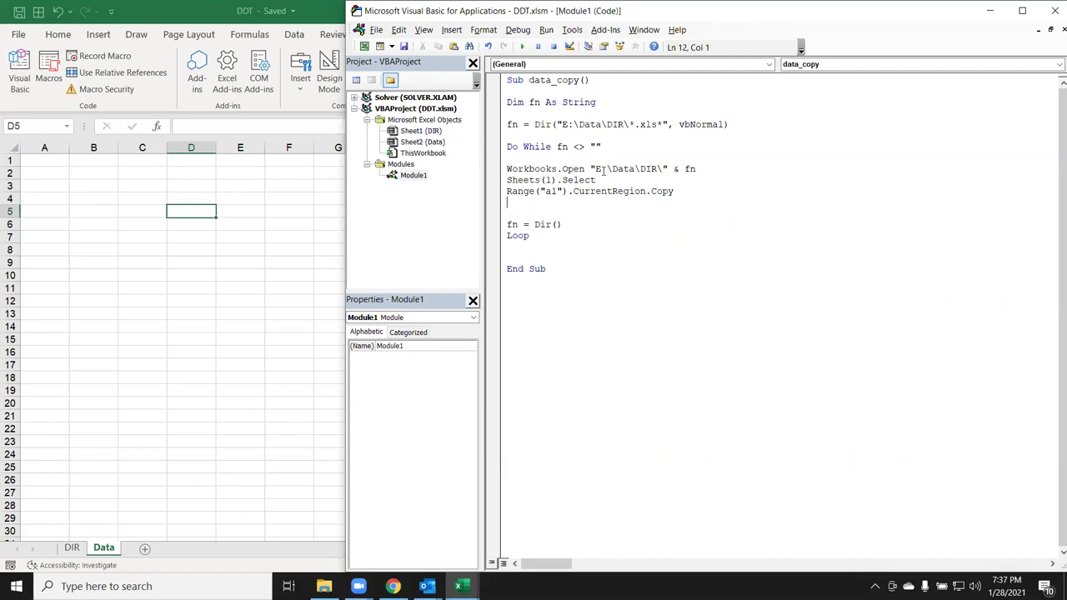
Add lines that activate Workbooks("DDT.xlsm") and select the Data sheet.
key(Return)
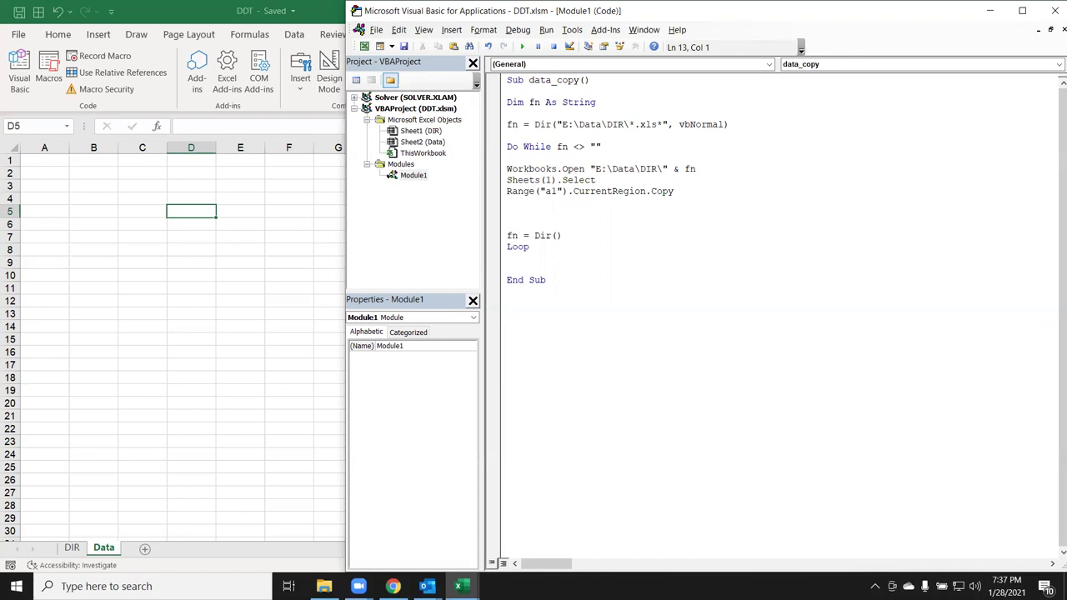
text(workbooks(")
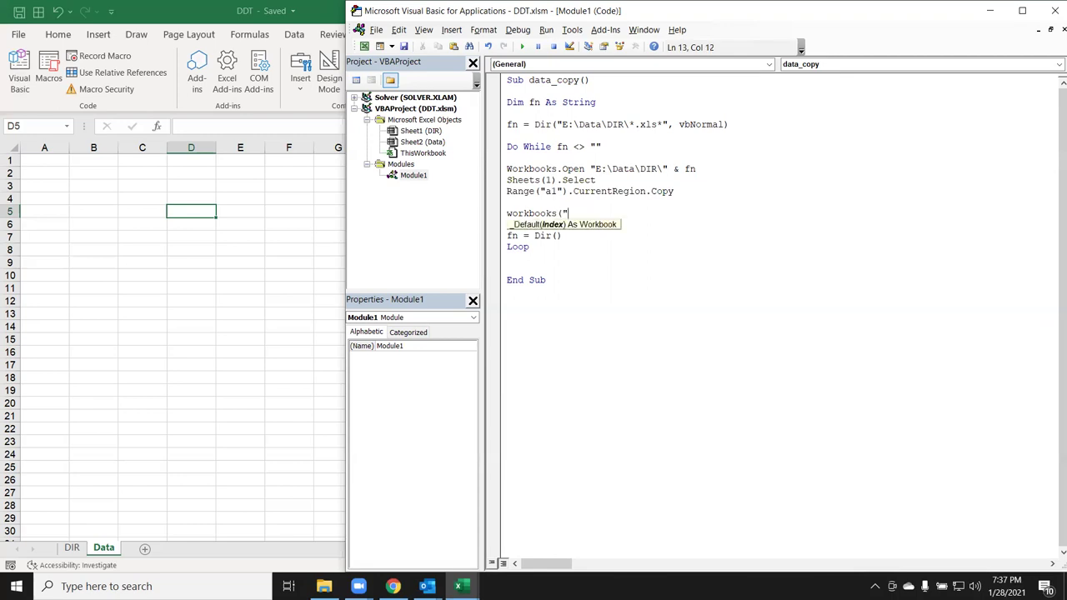
text(DDT)
text(.xlsm").)
key(Down)
key(Down)
key(Tab)
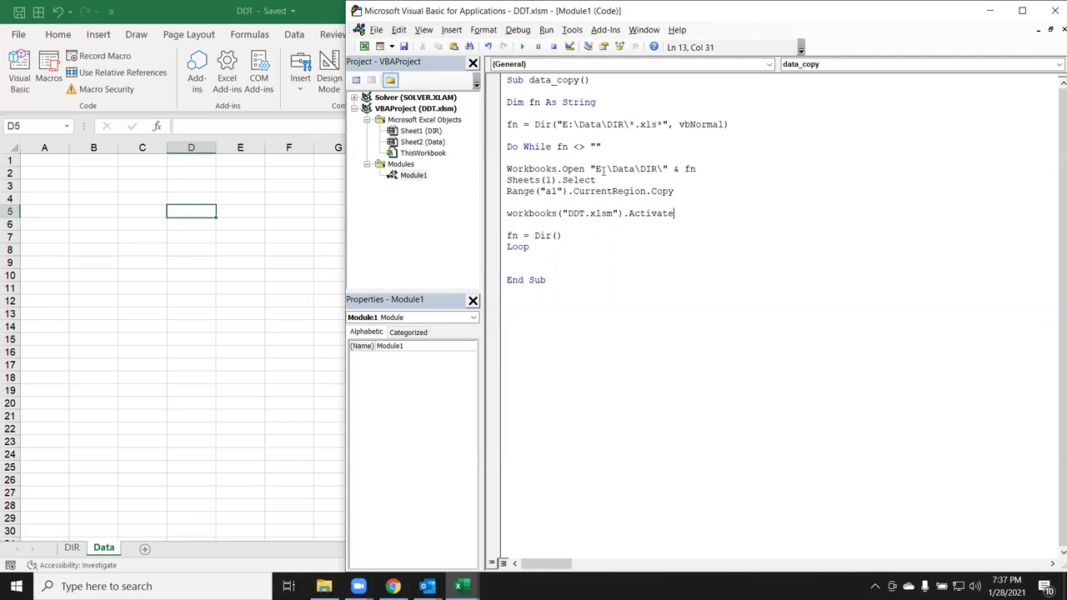
key(Return)
text(sheets("Data").select)
key(Return)
Start the paste line with Range("A65000").End(xlUp) to find column A's last used row.
text(t)
key(BackSpace)
text(ran)
text(ge)
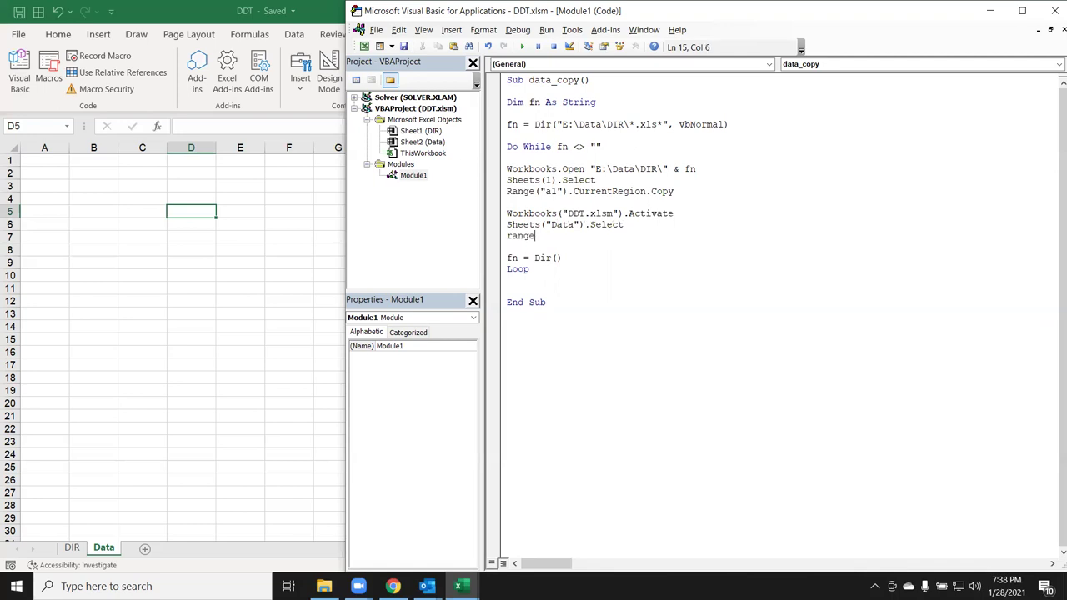
text(("A1"))
key(BackSpace)
key(BackSpace)
key(BackSpace)
text(65000").end)
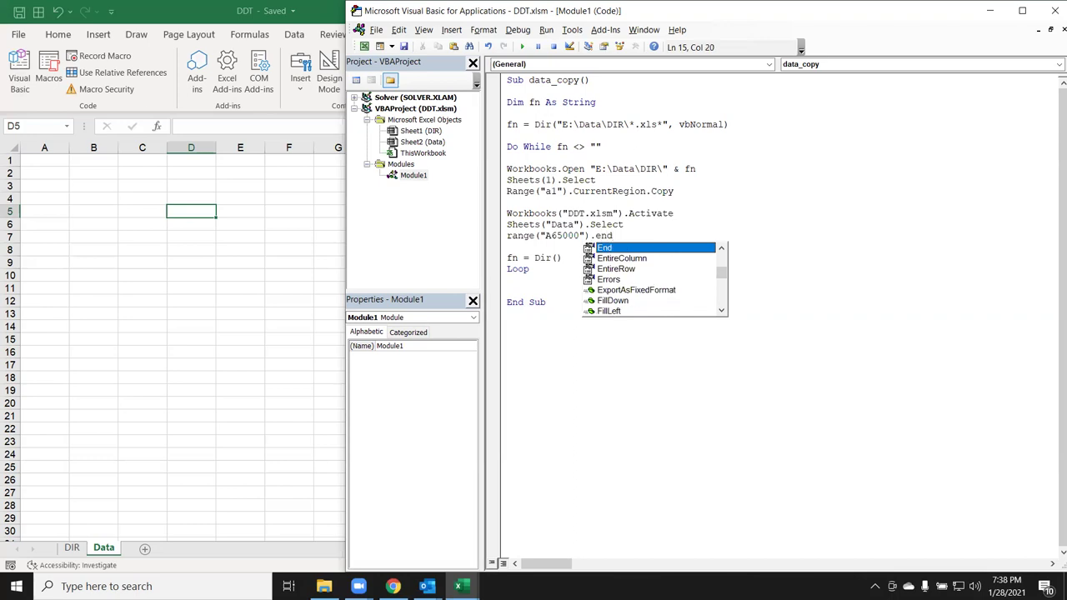
text(()
key(Down)
key(Down)
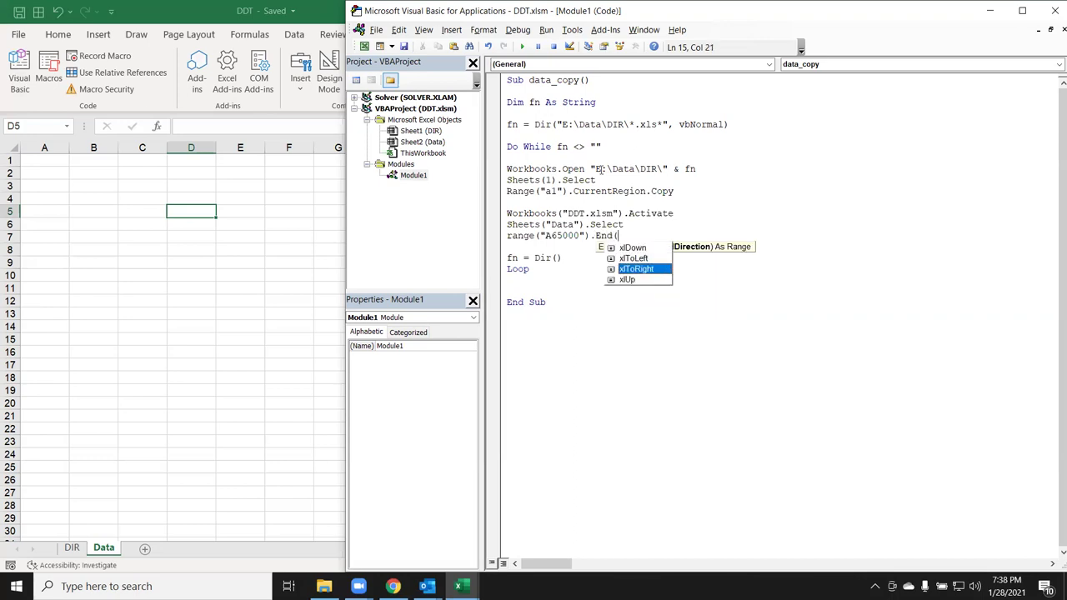
key(Down)
key(Tab)
Append .Offset(1, 0).PasteSpecial xlPasteValues to paste values into the next empty row.
text())
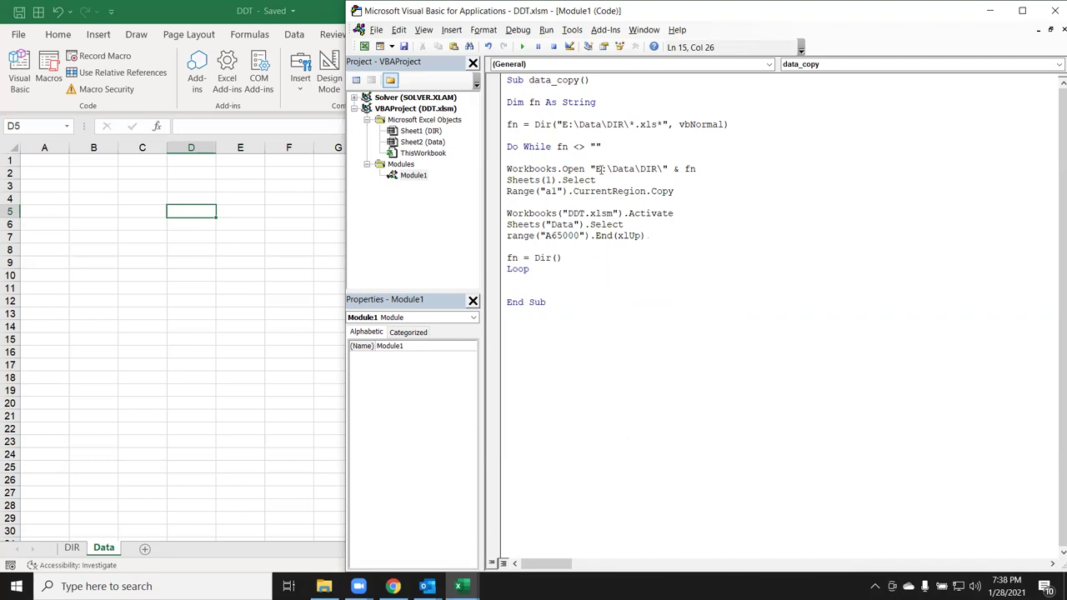
text(.o)
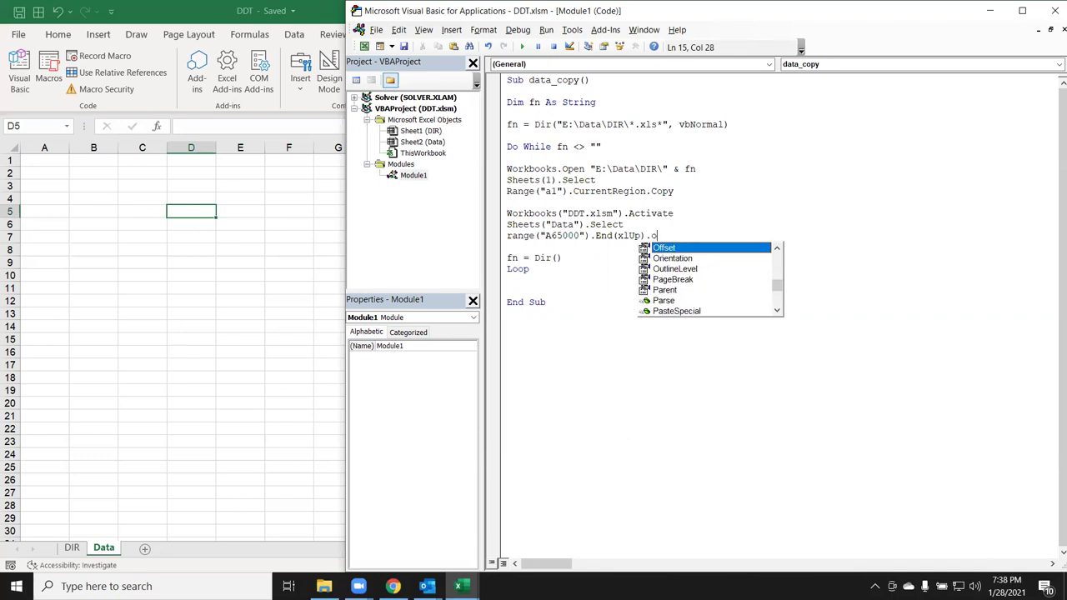
key(Tab)
text(()
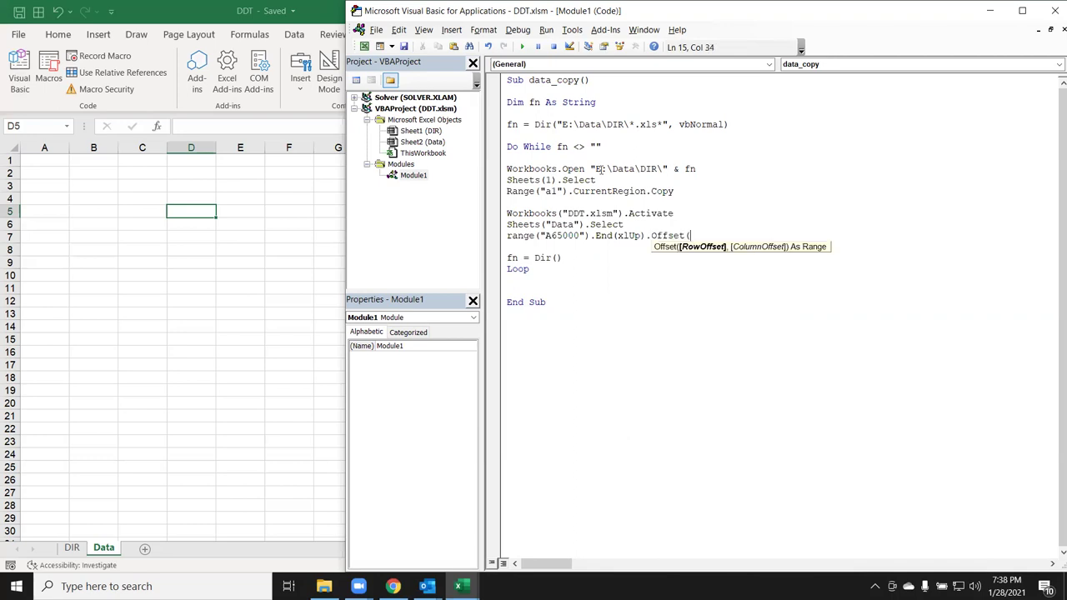
text(1,0))
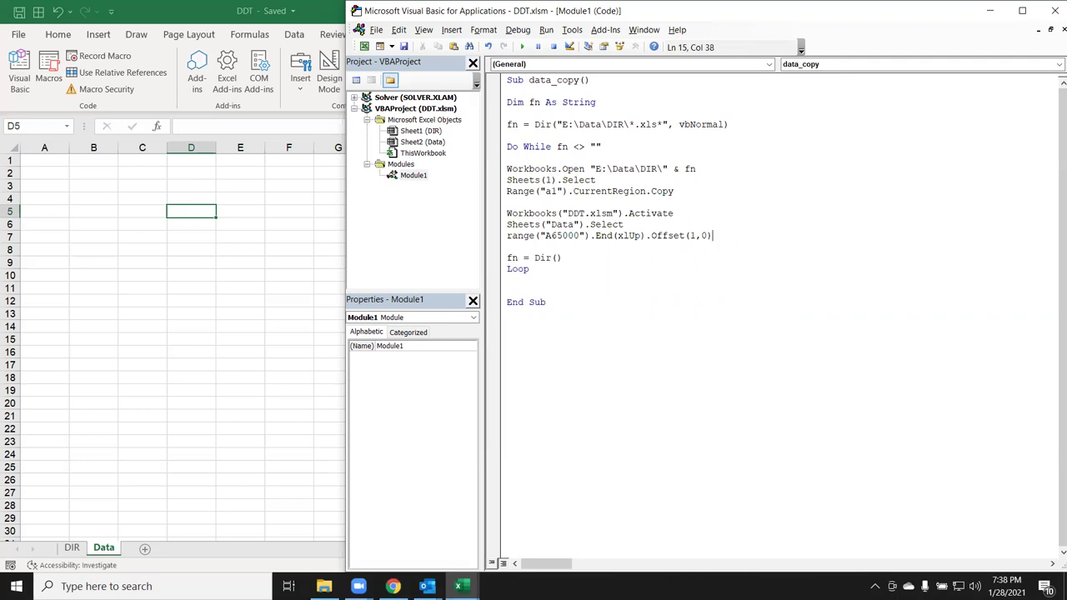
text(.p)
key(Tab)
key(space)
key(Down)
key(Down)
key(Down)
key(Down)
key(Down)
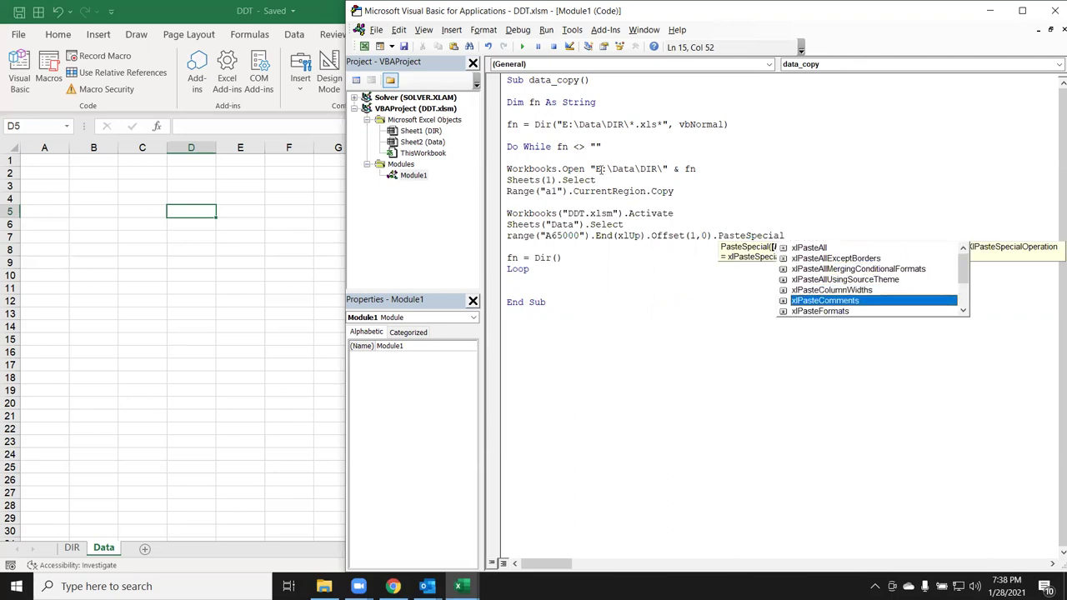
key(Down)
key(Down)
key(Down)
key(Down)
key(Down)
key(Down)
key(Up)
key(Up)
key(Up)
key(Down)
key(Down)
key(Down)
key(Tab)
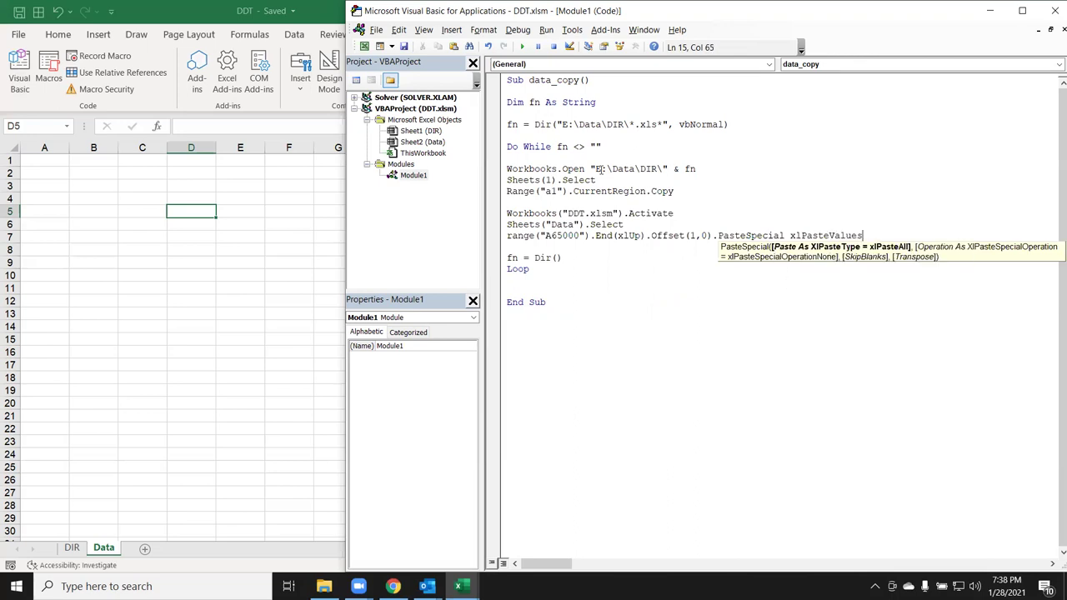
key(Return)
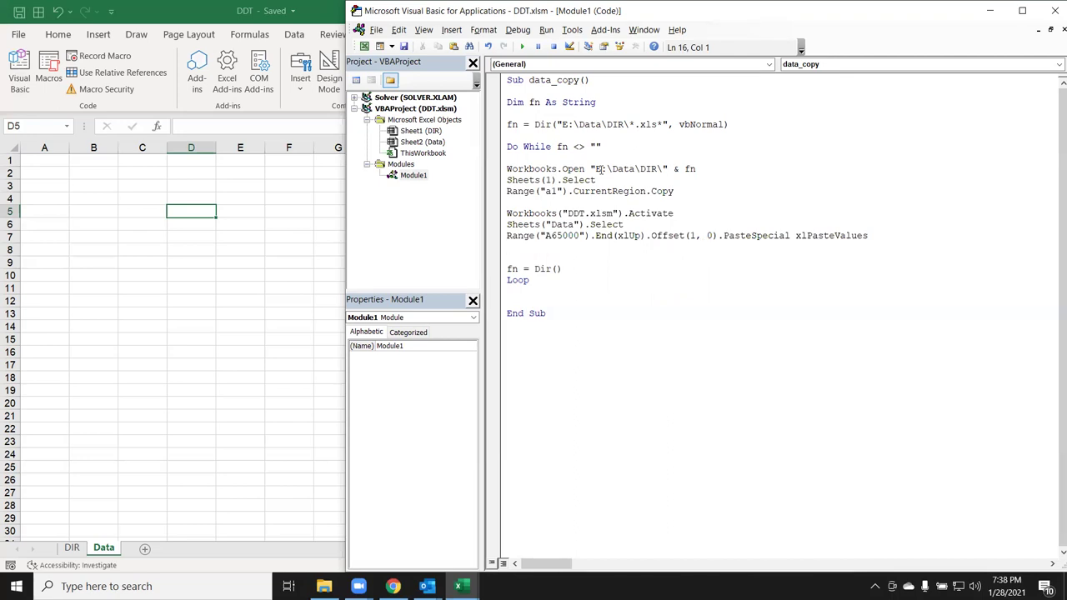
Add the line Application.CutCopyMode = False after the paste-values line.
text(application)
text(.cu)
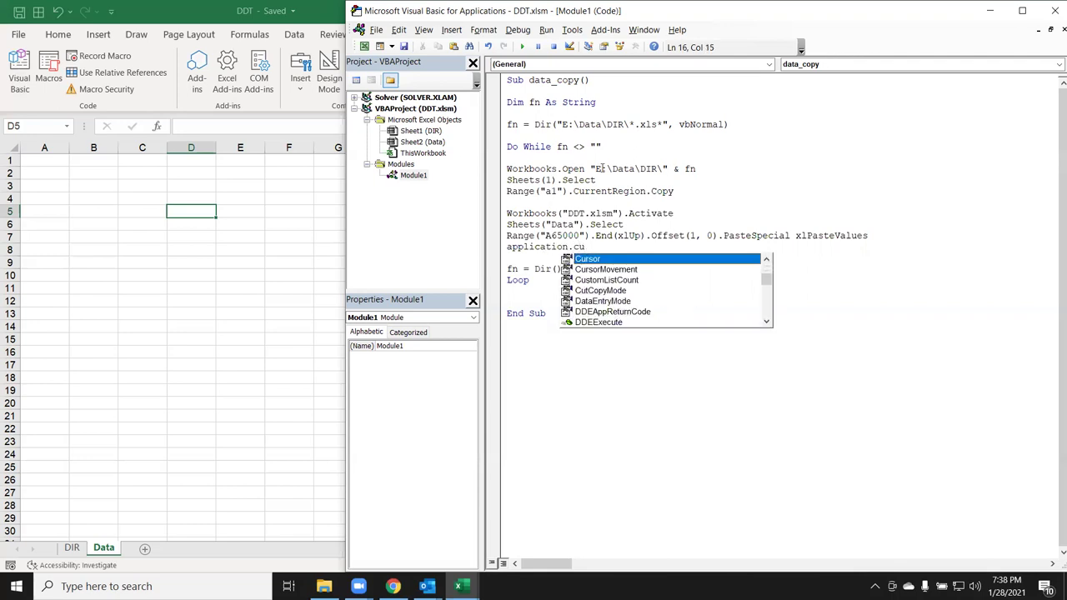
text(tco)
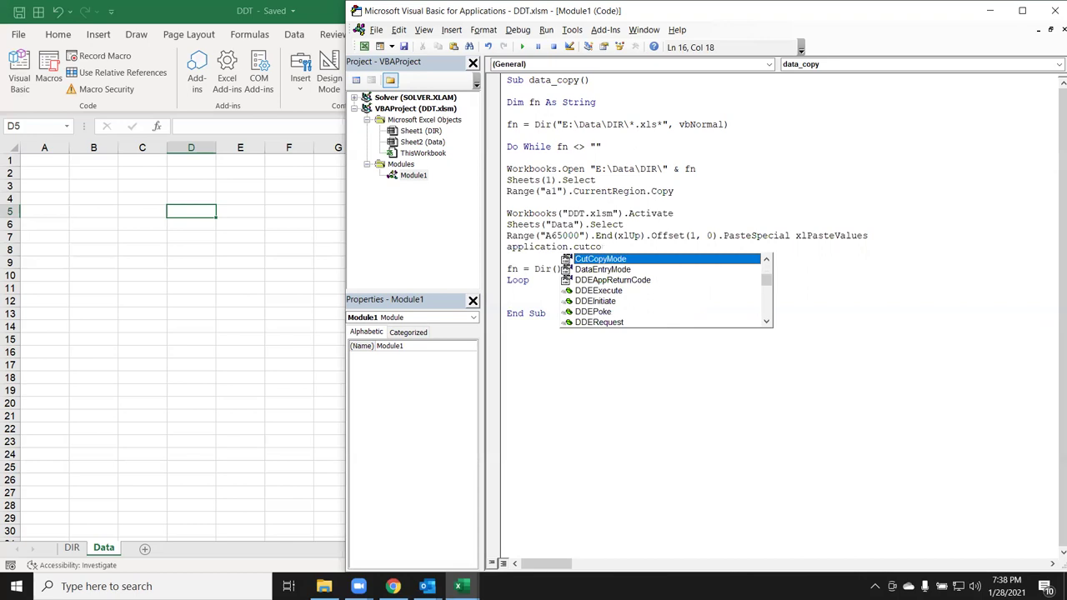
key(Tab)
text(=false)
key(Tab)
key(BackSpace)
key(BackSpace)
key(BackSpace)
key(BackSpace)
key(BackSpace)
key(BackSpace)
text(false)
key(Return)
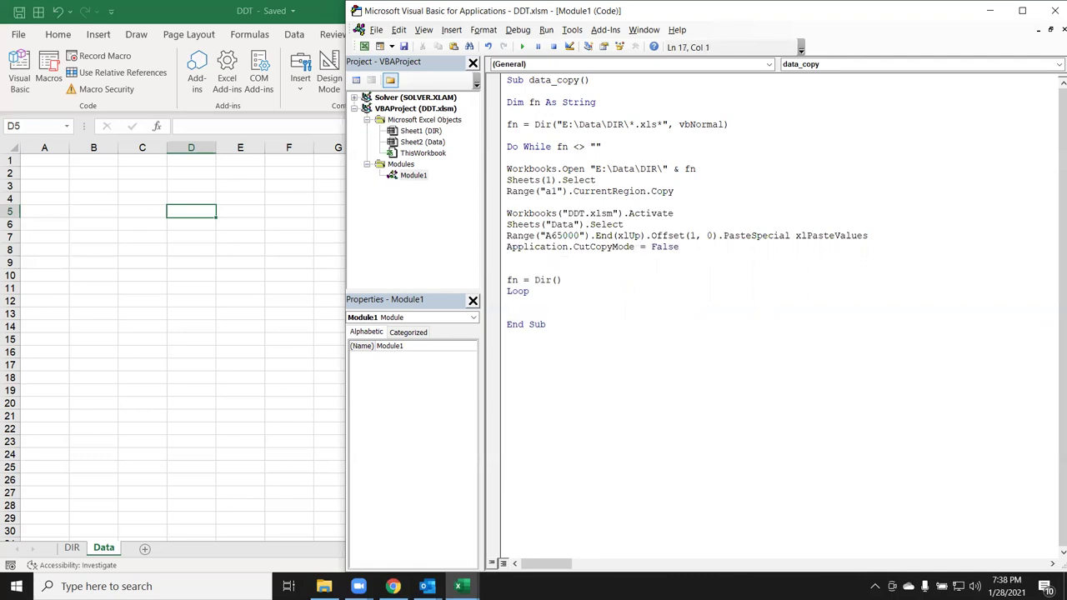
Demonstrate copy mode by copying C7 on the sheet and cancelling it with Esc, then return to the code.
click(122, 242)
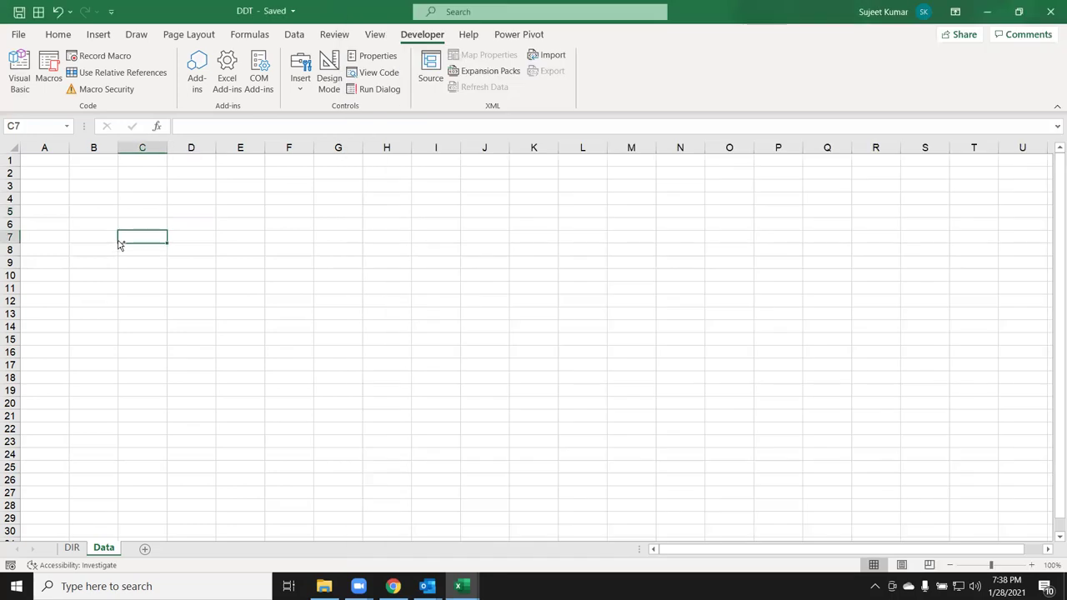
key(ctrl+c)
click(291, 274)
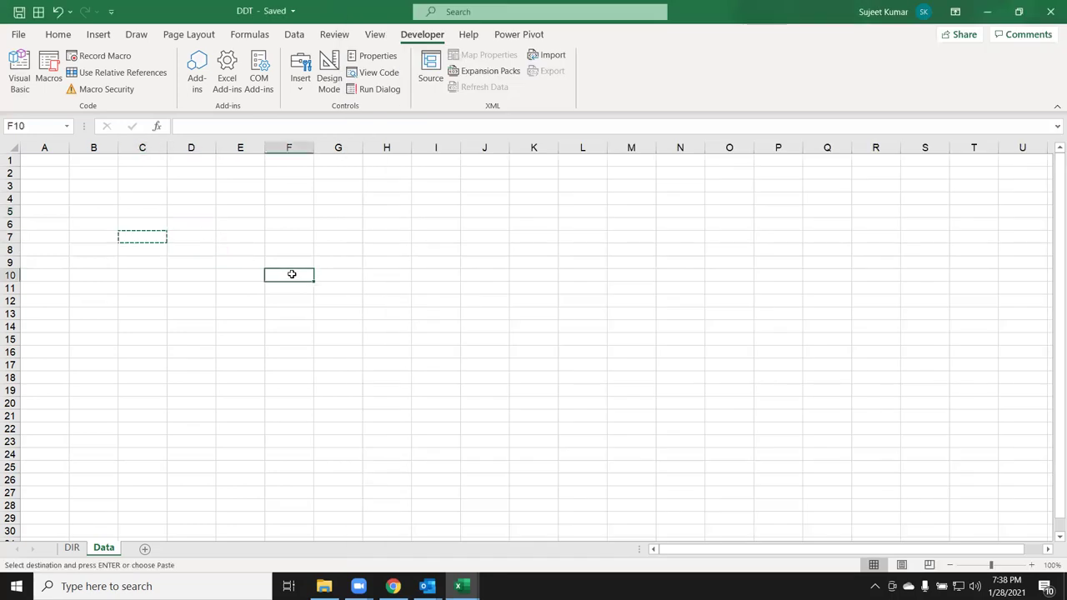
key(Escape)
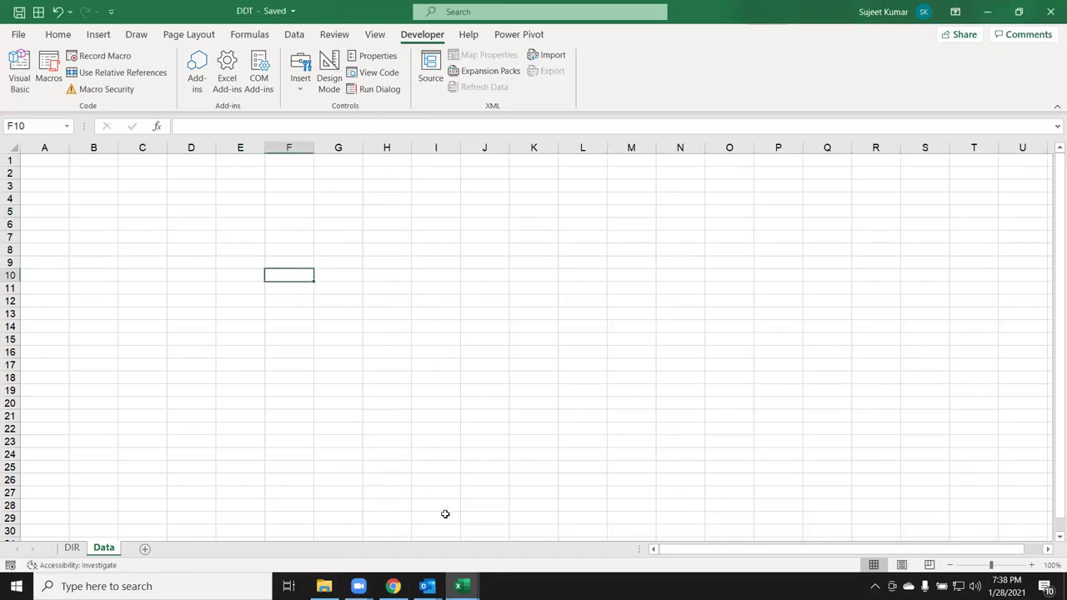
mouse_move(466, 584)
click(529, 517)
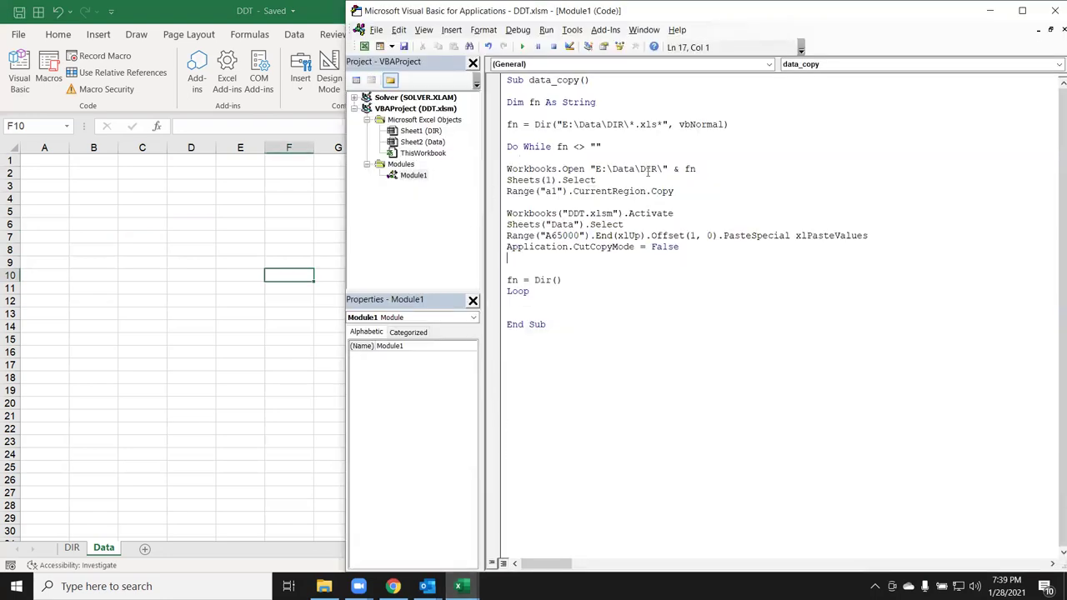
Insert Workbooks(fn).Close False below the CutCopyMode line.
double_click(690, 170)
click(561, 262)
key(Return)
text(workbooks(fn).Close false)
key(Down)
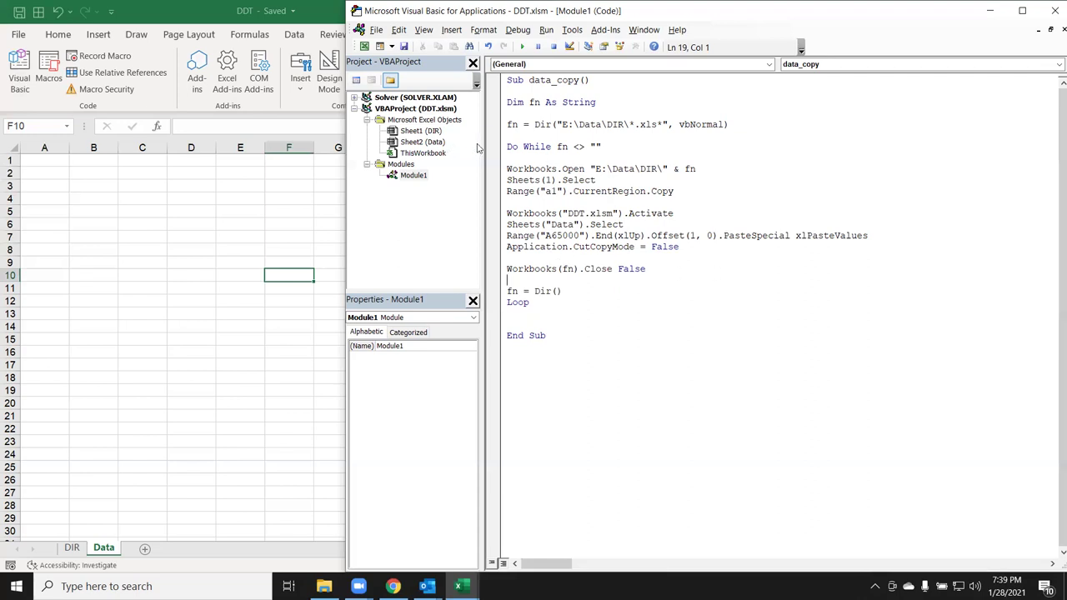
Highlight the Dir function and the fn variable in the code to explain them.
double_click(540, 125)
click(523, 158)
double_click(690, 170)
click(509, 158)
Run the data_copy macro and scroll to the top of the Data sheet.
click(521, 47)
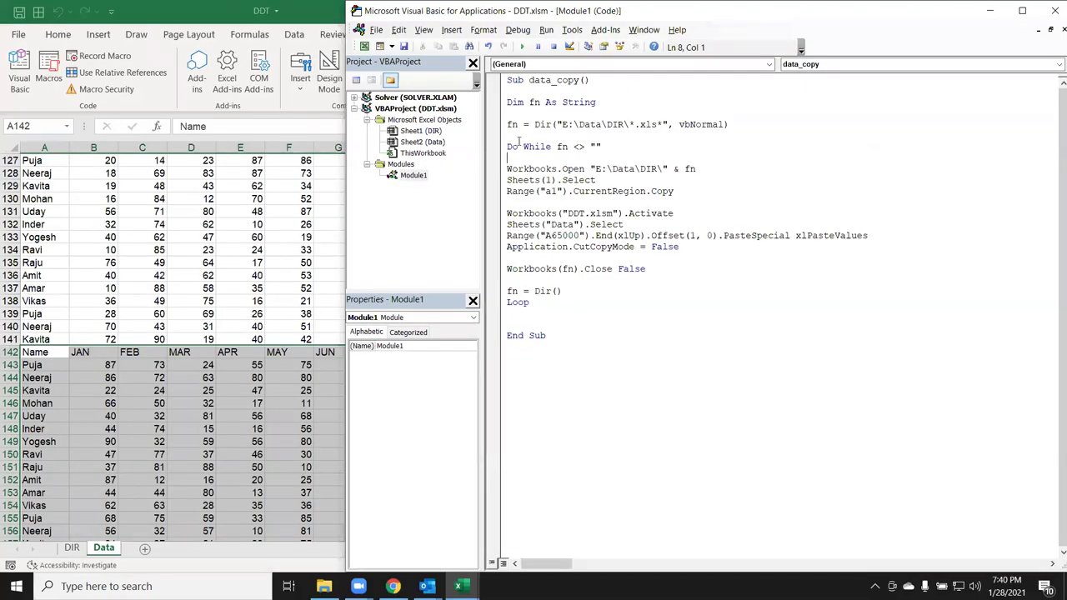
scroll(112, 237, up, 8)
scroll(111, 237, up, 8)
scroll(111, 237, up, 8)
scroll(112, 236, up, 8)
scroll(112, 236, up, 9)
scroll(112, 237, up, 1)
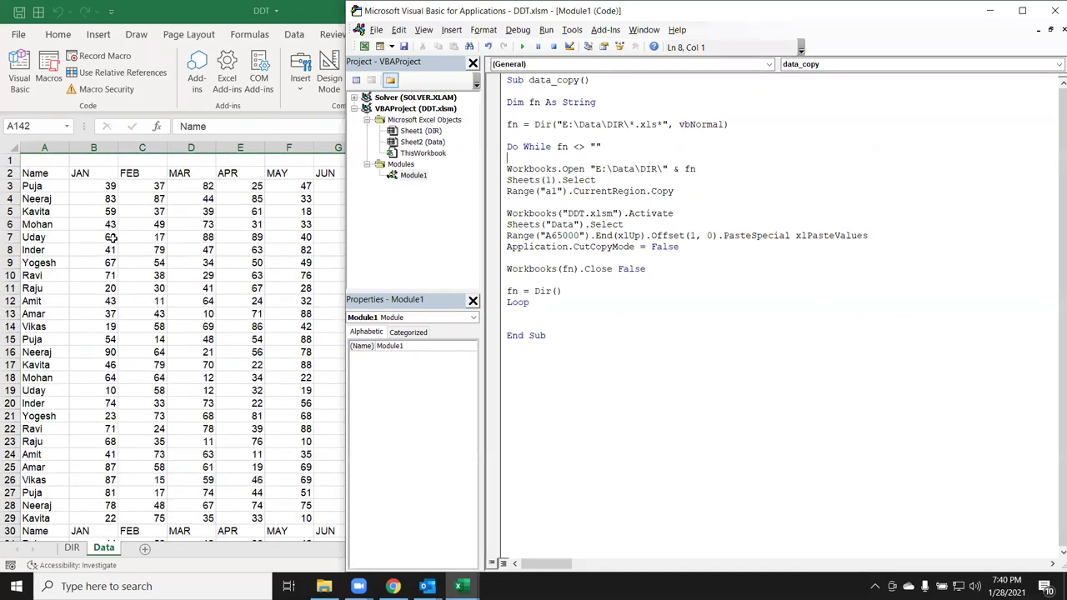
Copy the row 2 headers into empty row 1 and delete the duplicate row 2.
click(68, 177)
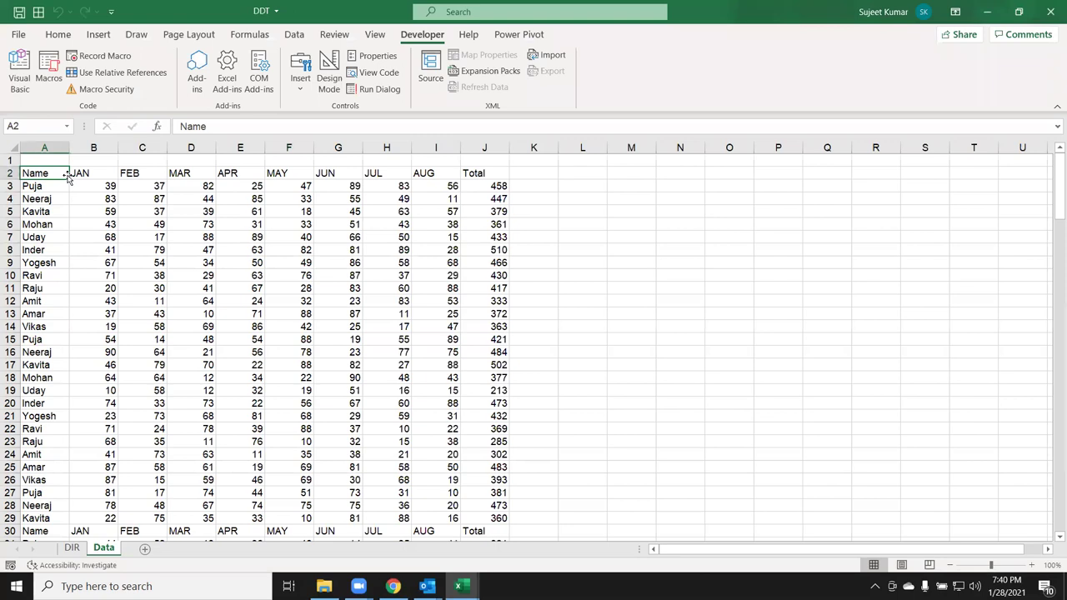
key(ctrl+shift+Right)
key(ctrl+c)
key(Up)
key(ctrl+v)
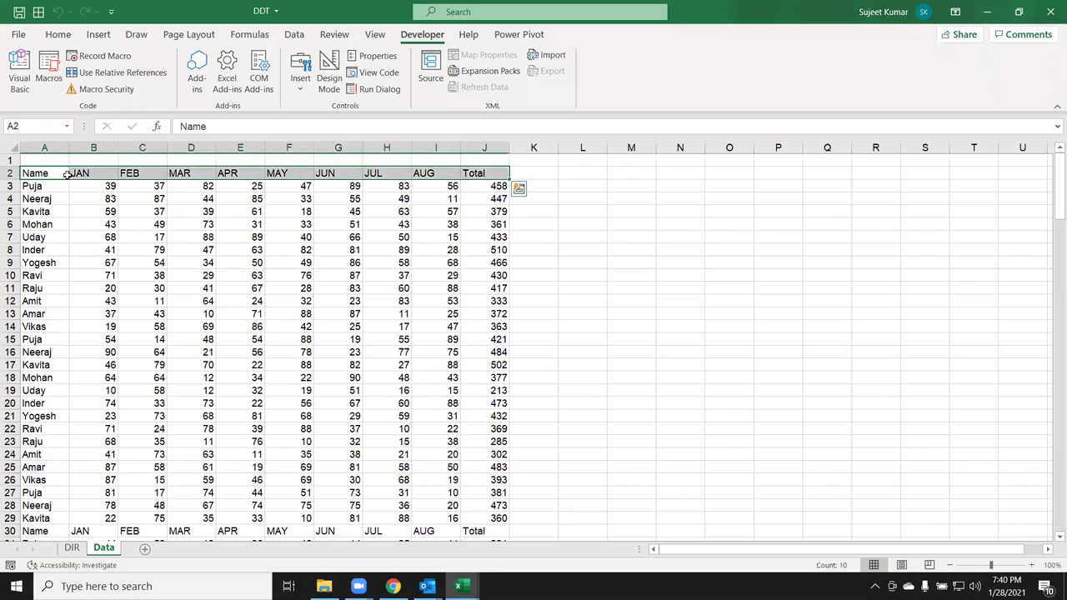
click(68, 175)
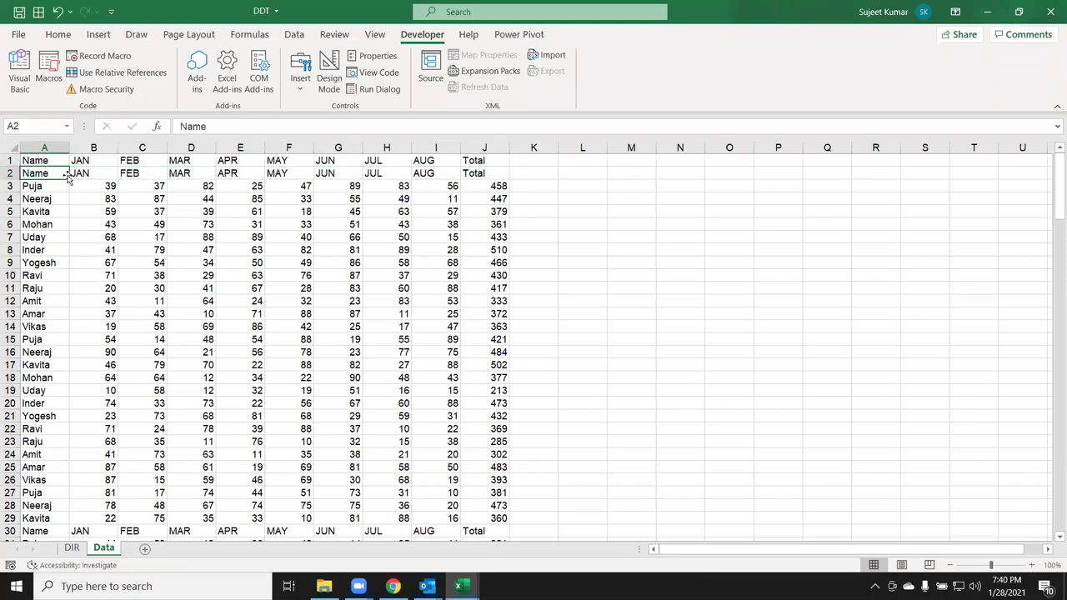
key(shift+space)
key(ctrl+minus)
Browse the stacked data and find the next file's repeated header at row 29.
key(Down)
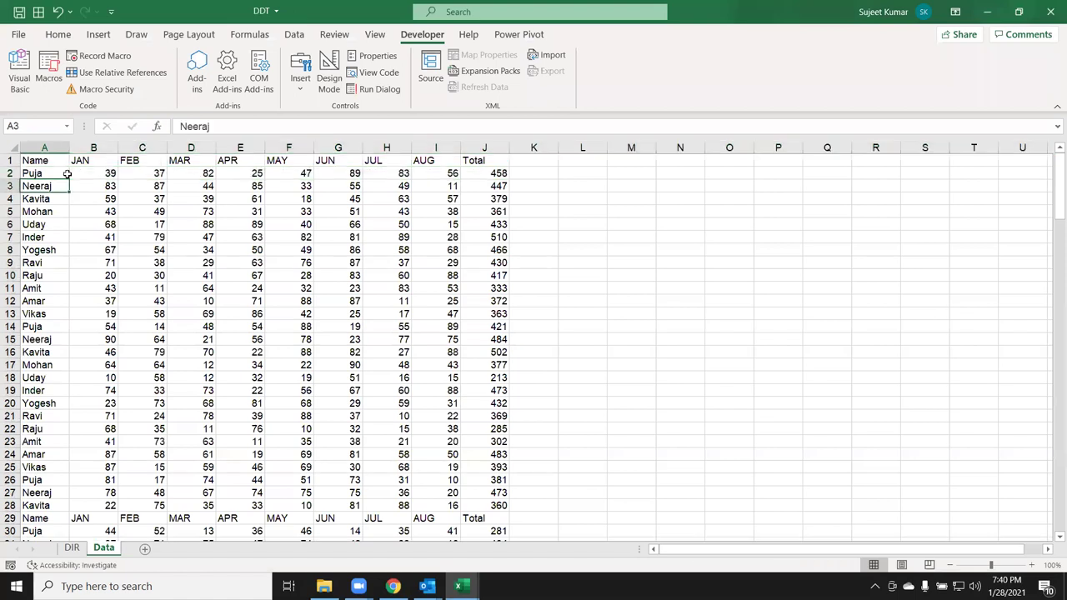
key(Down)
key(Down)
key(ctrl+Down)
key(Down)
key(ctrl+Home)
key(Down)
key(Down)
key(Down)
key(Down)
key(Down)
key(Down)
key(Down)
key(Down)
key(Down)
key(Down)
key(Down)
key(Down)
key(shift+space)
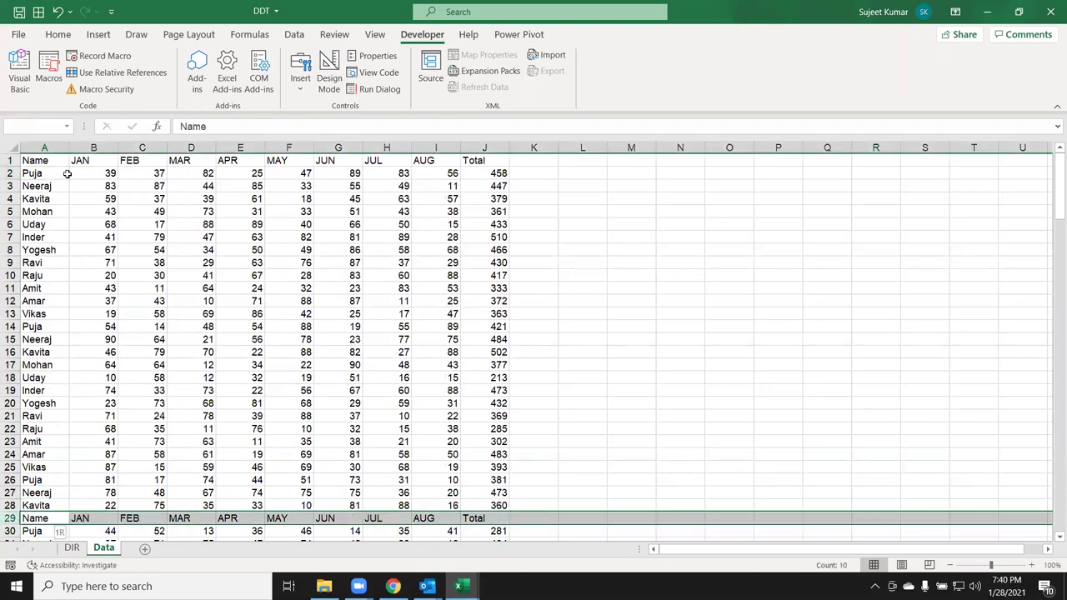
key(Down)
key(Down)
key(Down)
key(Down)
key(Down)
key(Down)
key(Down)
key(Down)
key(Down)
key(Down)
key(Down)
key(Down)
key(Down)
key(Down)
key(Down)
key(Down)
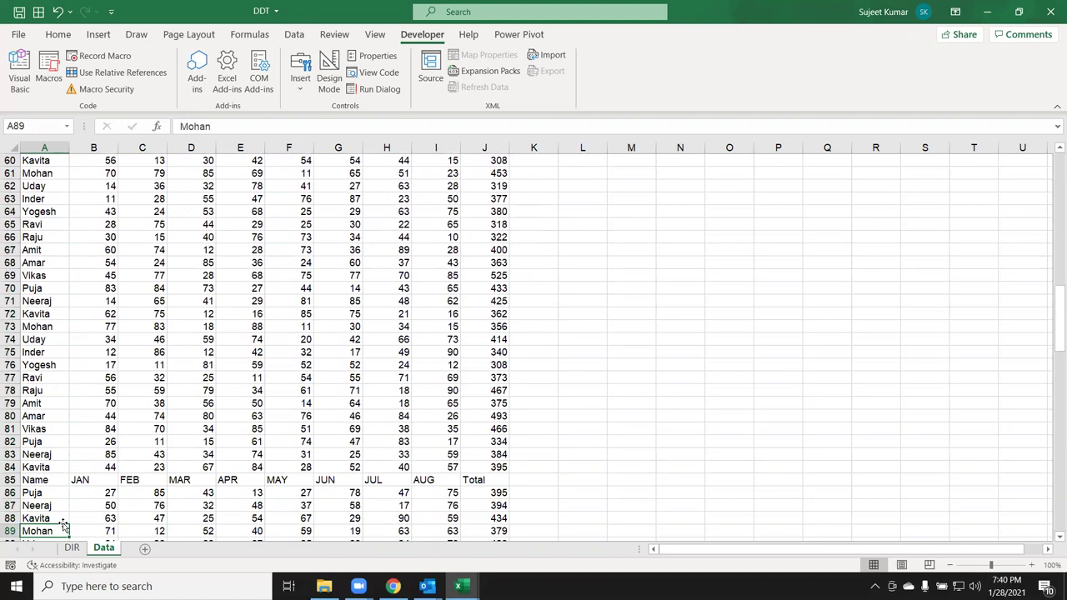
Check the DIR and Data sheets, then return to the VBA editor with Alt+F11.
click(71, 548)
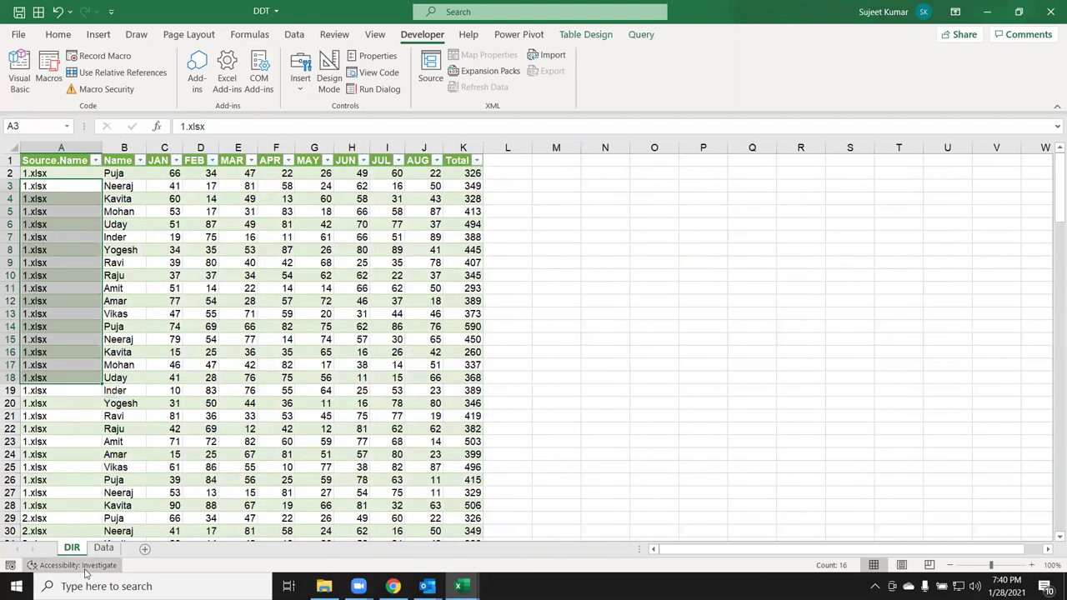
click(104, 547)
click(537, 256)
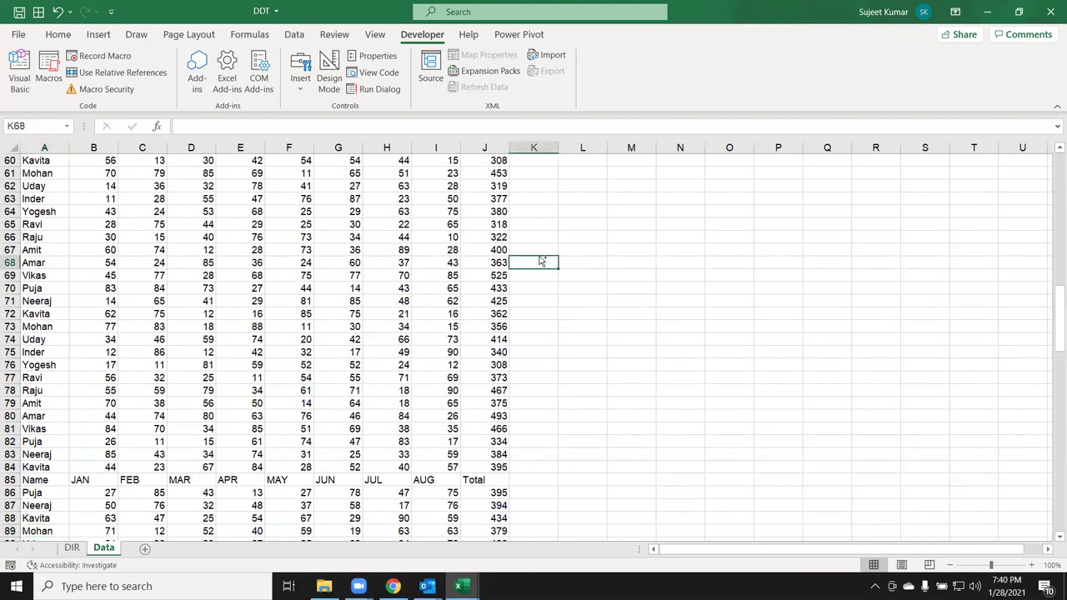
key(ctrl+Up)
key(Down)
key(Left)
key(Left)
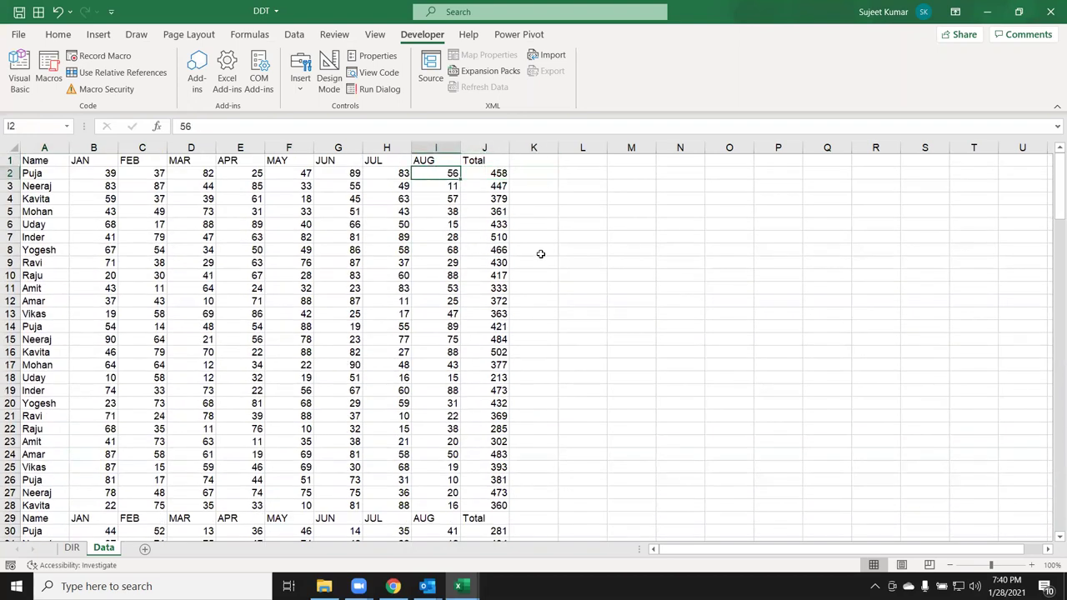
key(alt+F11)
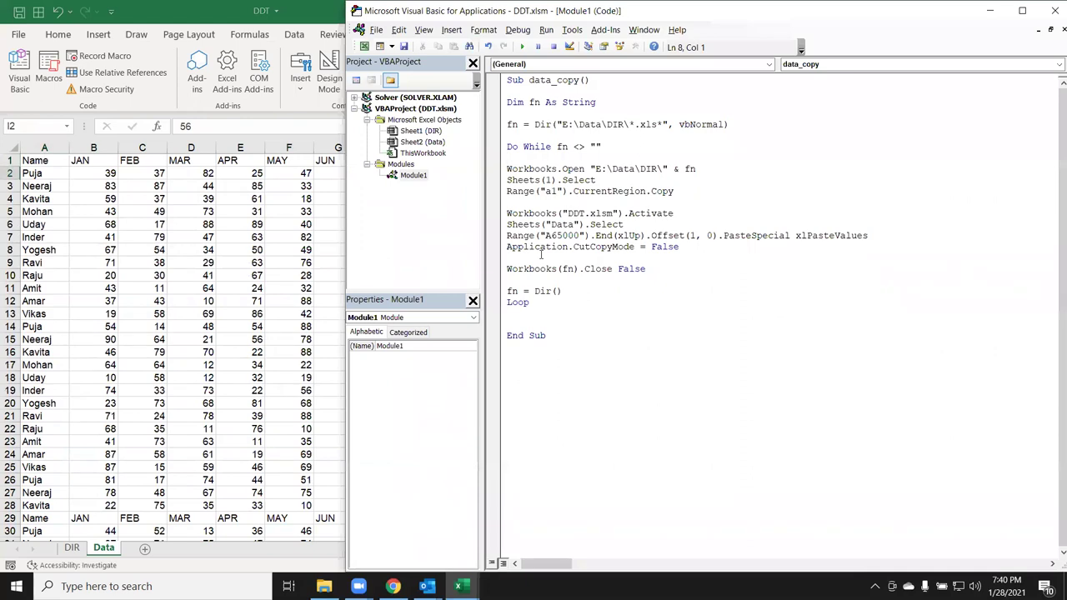